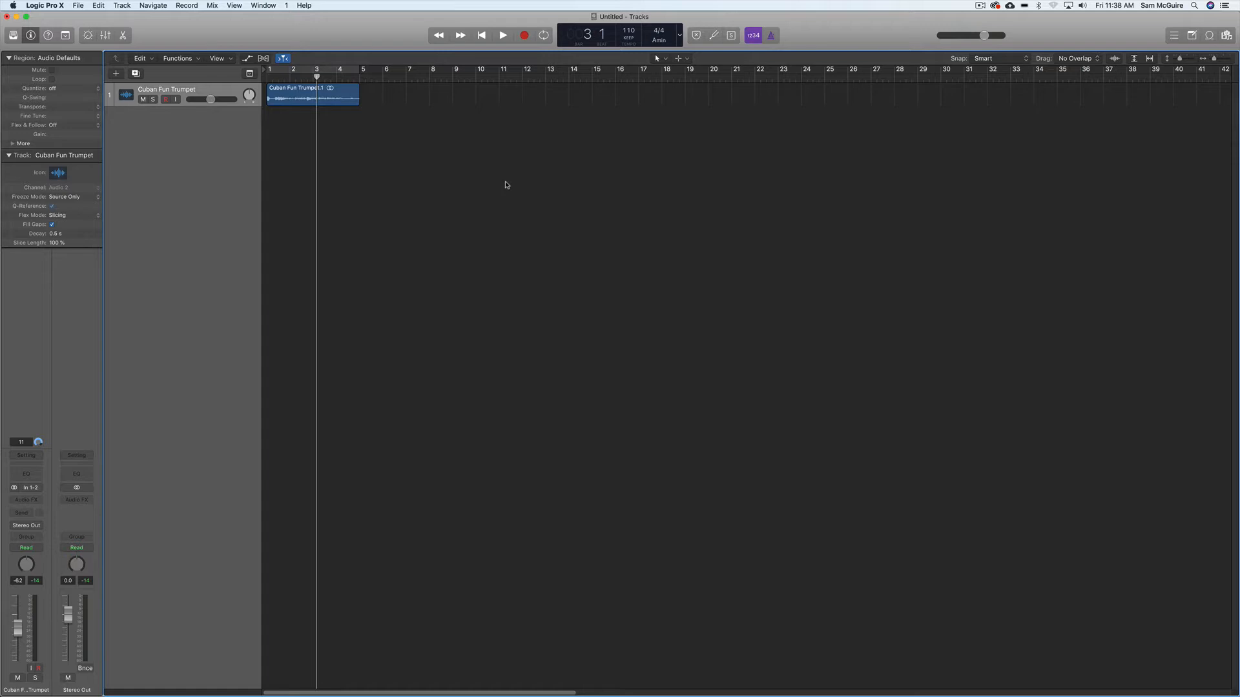
Play the Cuban Fun Trumpet region from its beginning to hear the source recording
drag(289, 78, 256, 79)
key(space)
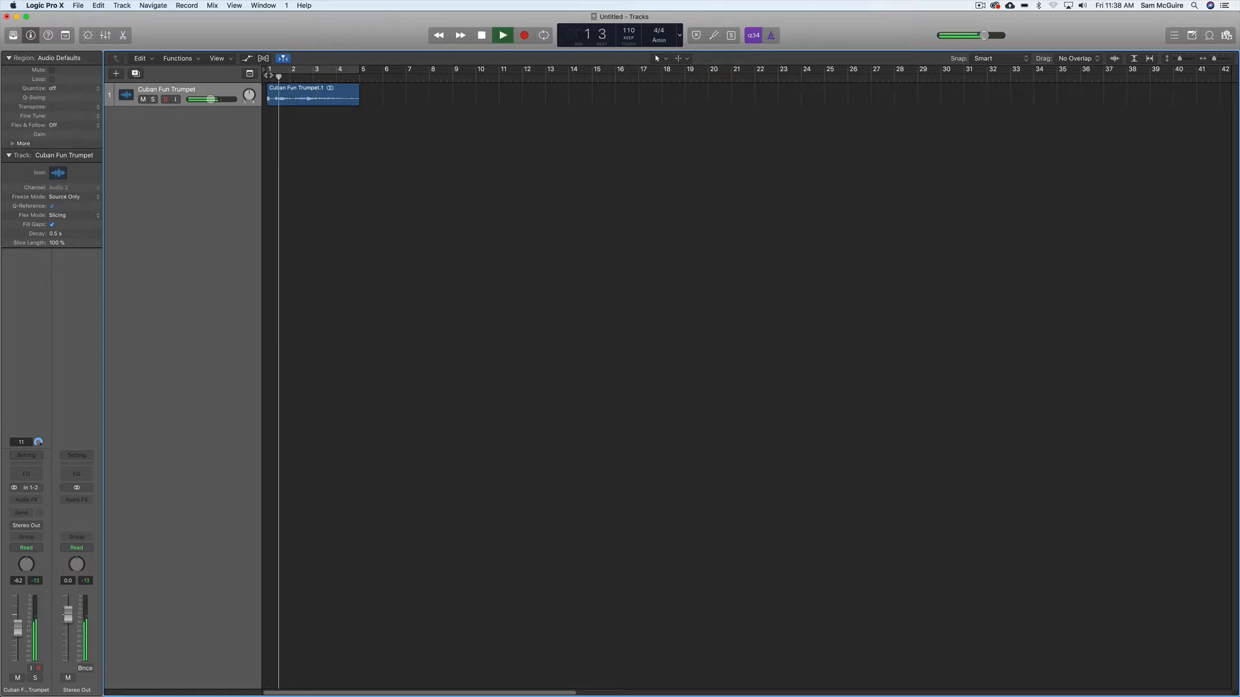
key(space)
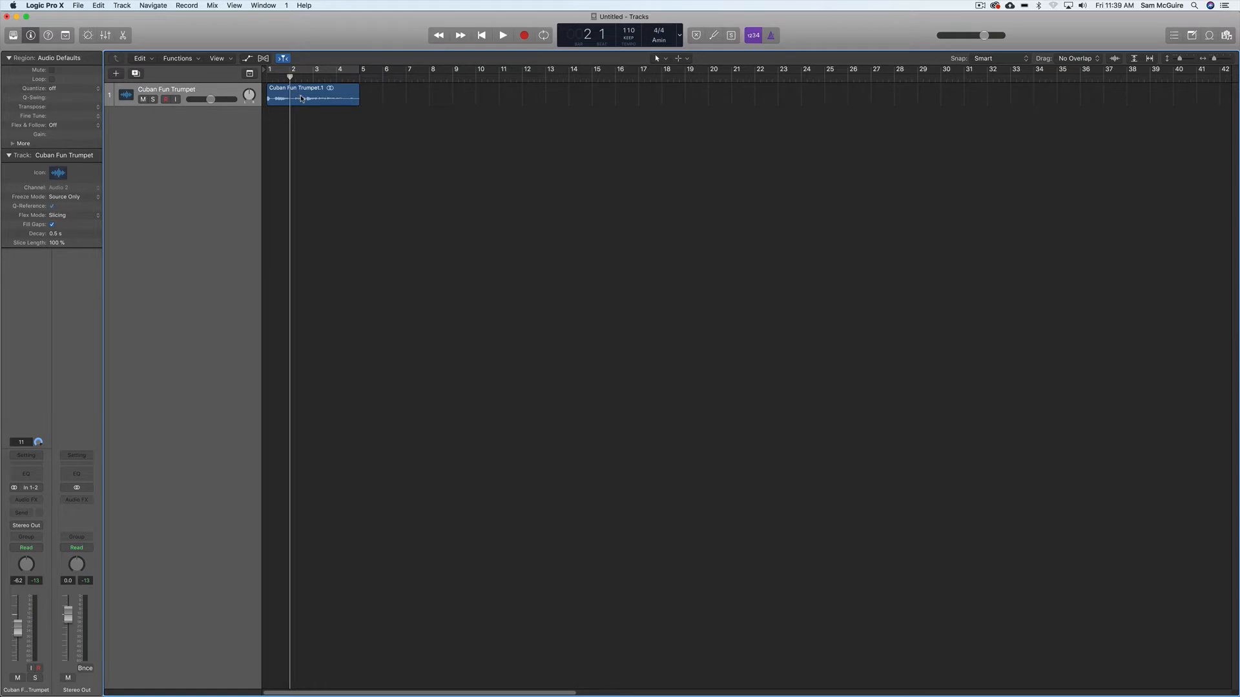
right_click(299, 100)
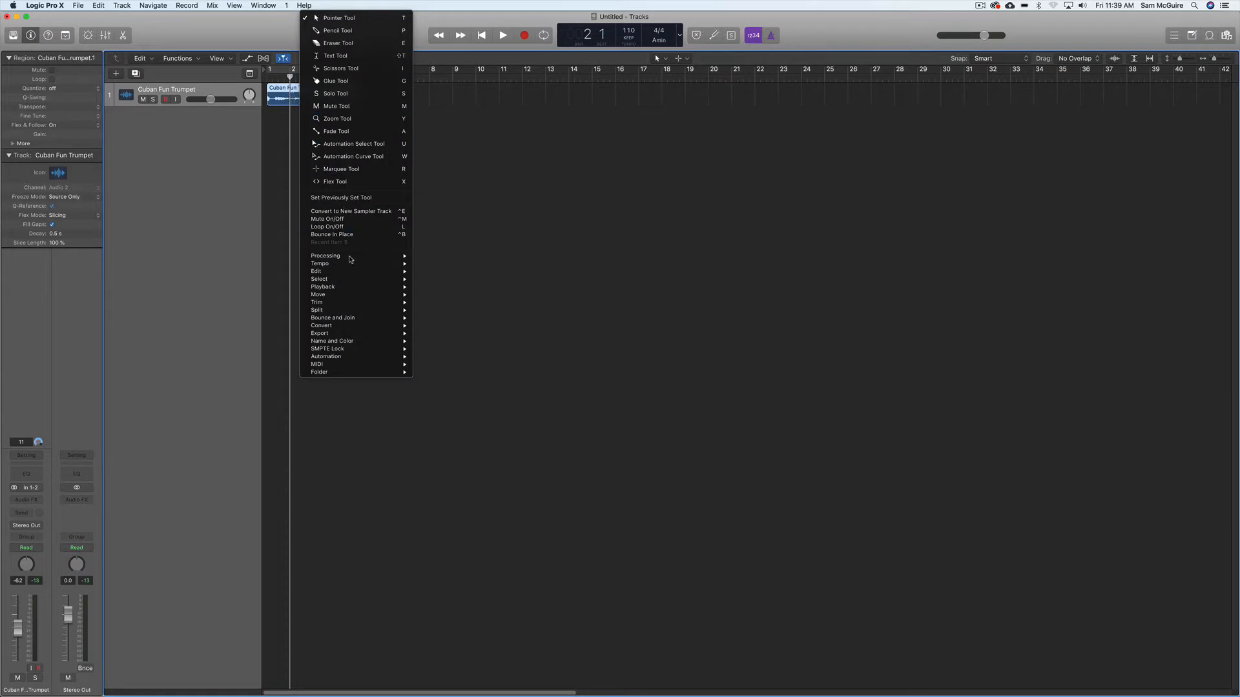
mouse_move(346, 326)
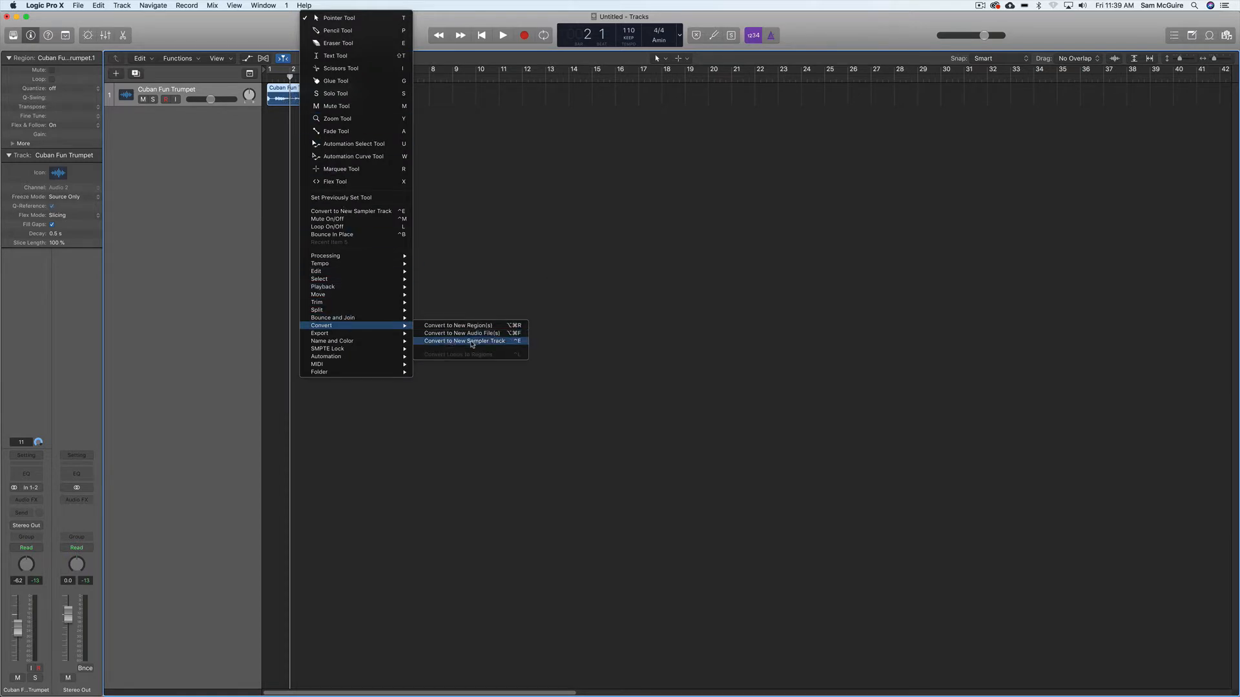
click(473, 341)
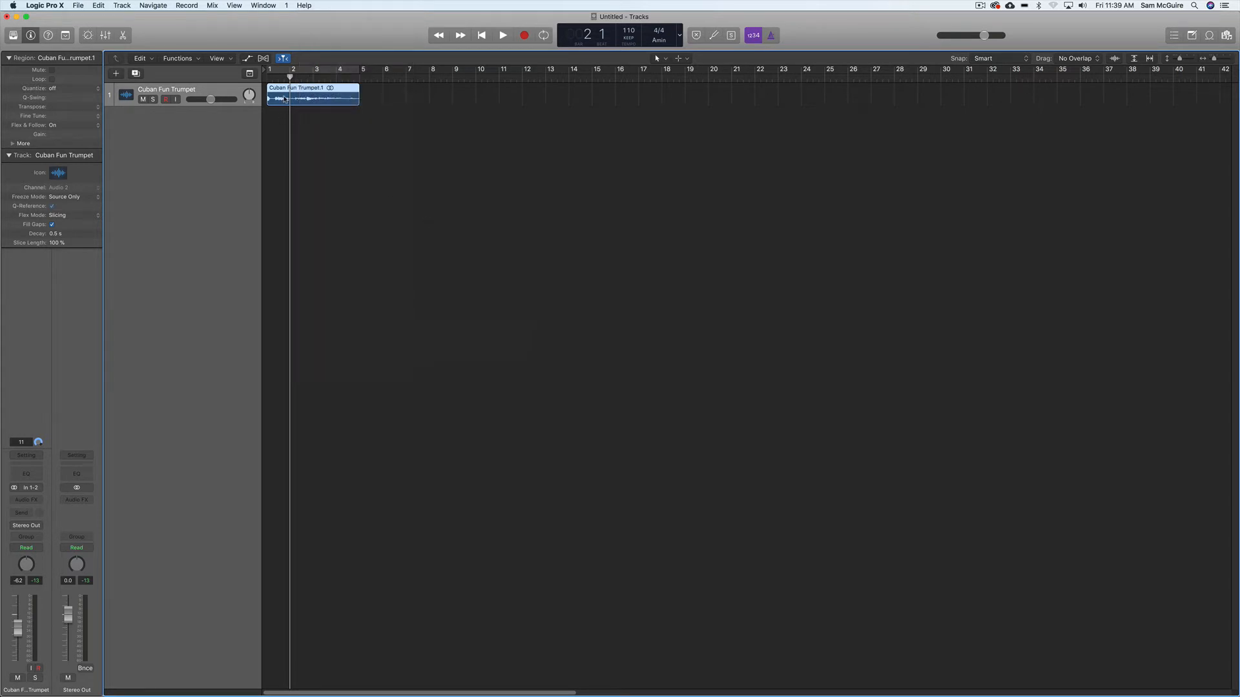
Open the trumpet region in an enlarged audio file editor and turn on transient editing to show its transient markers
double_click(285, 99)
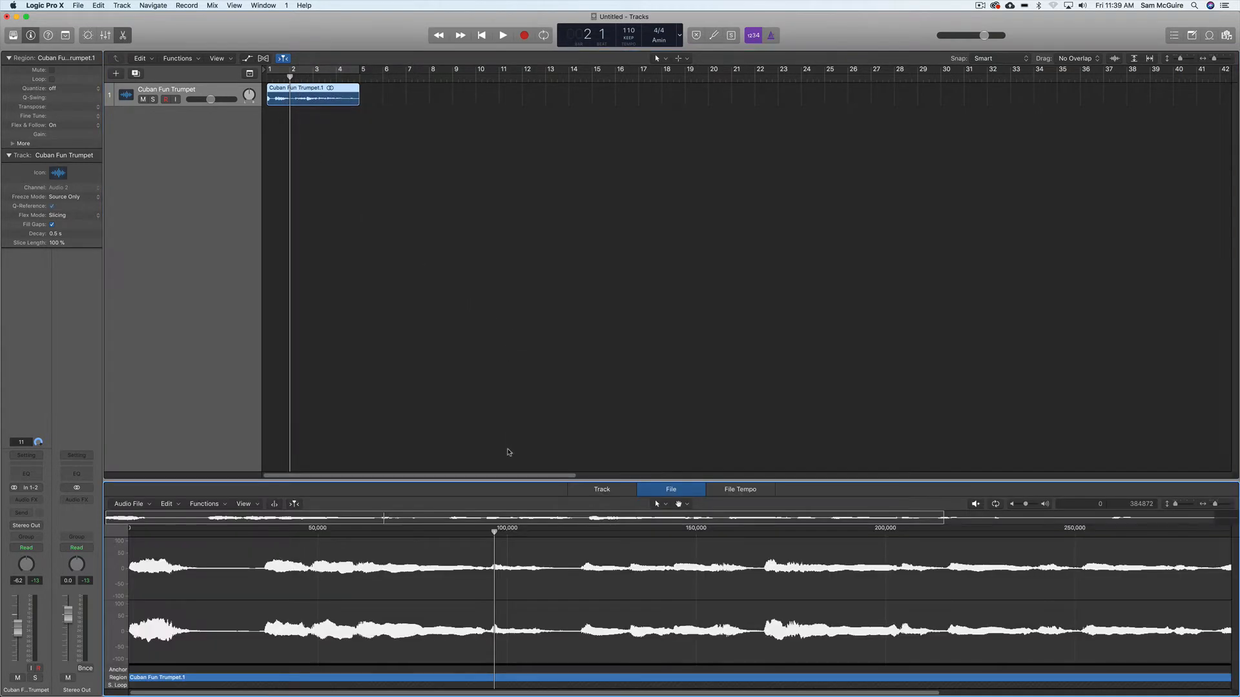
drag(703, 479, 671, 336)
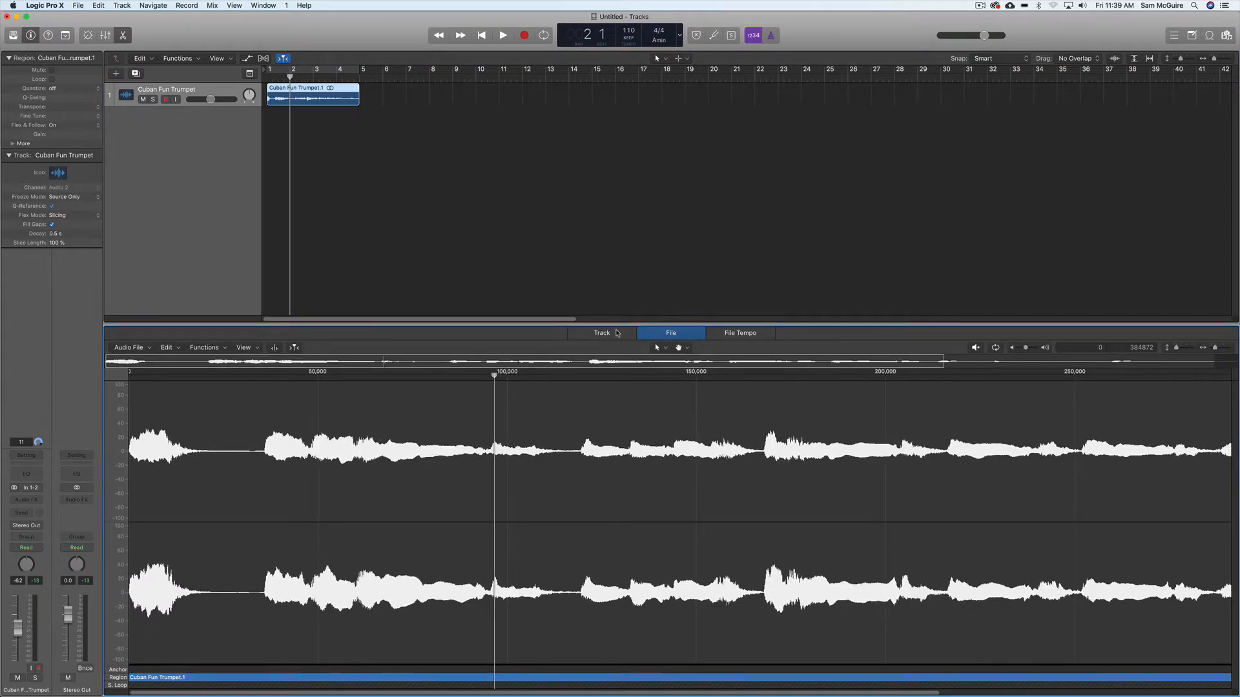
click(274, 348)
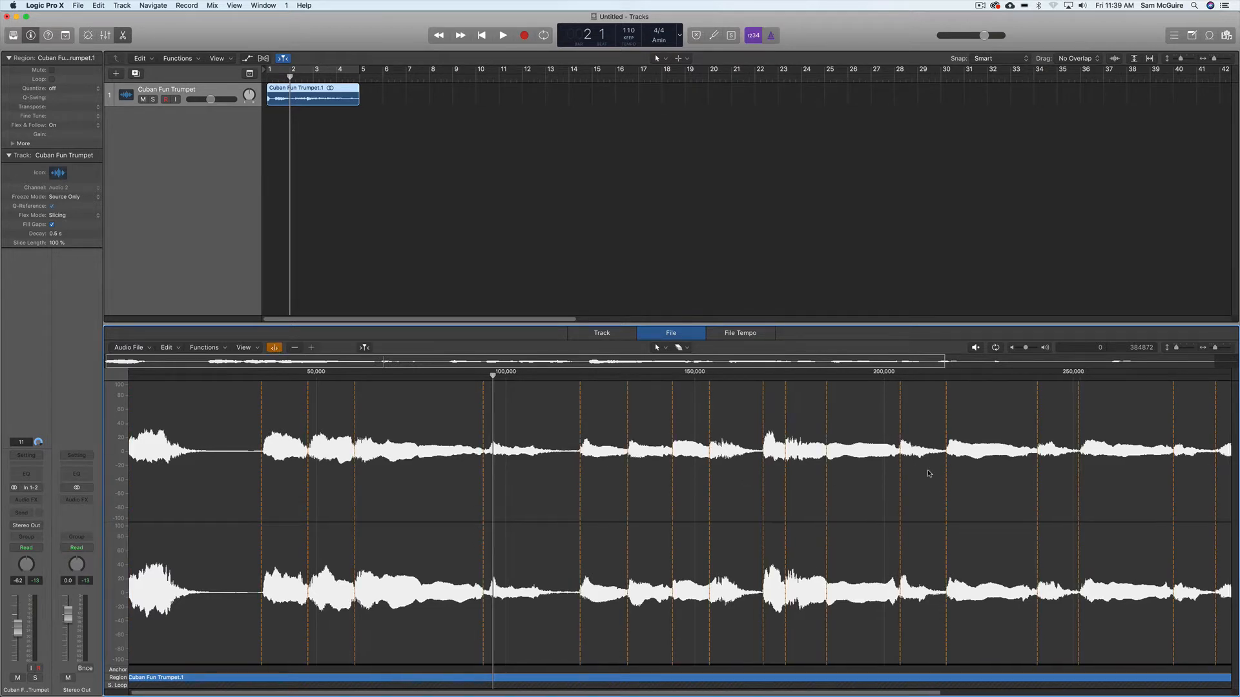
scroll(875, 474, right, 1)
scroll(437, 464, left, 1)
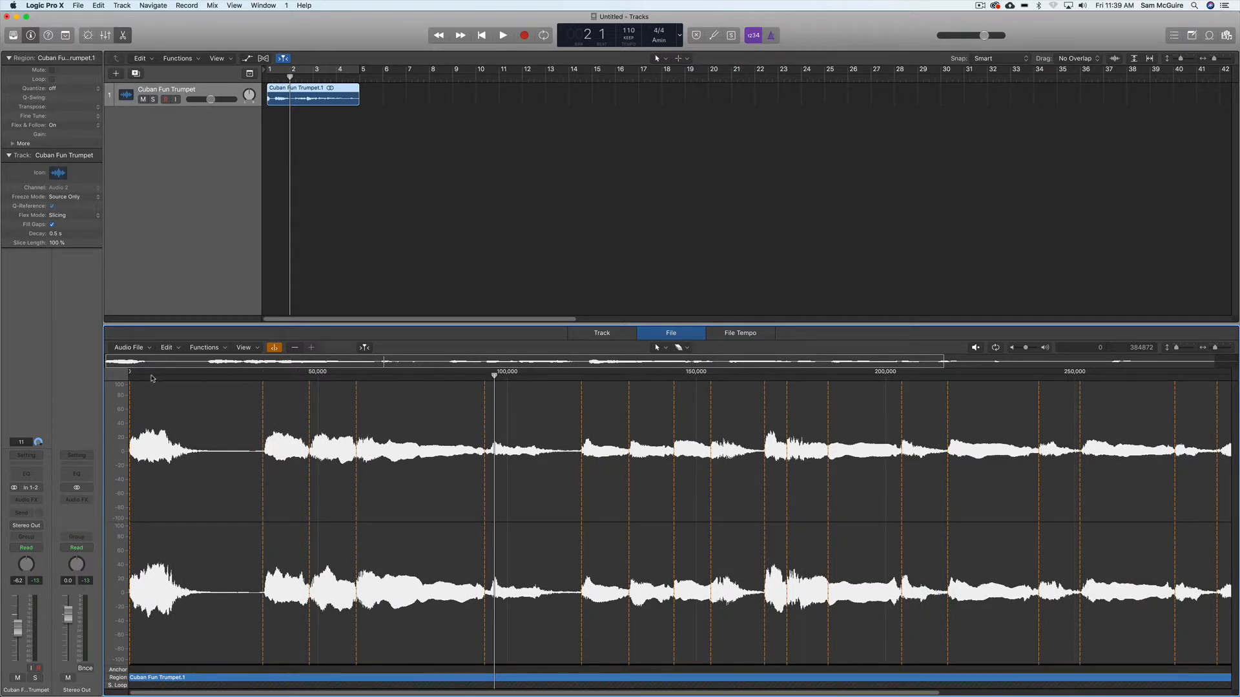
Play the trumpet recording from the start and again from around bar 2 to compare the transient markers with the notes
click(138, 380)
key(space)
key(space)
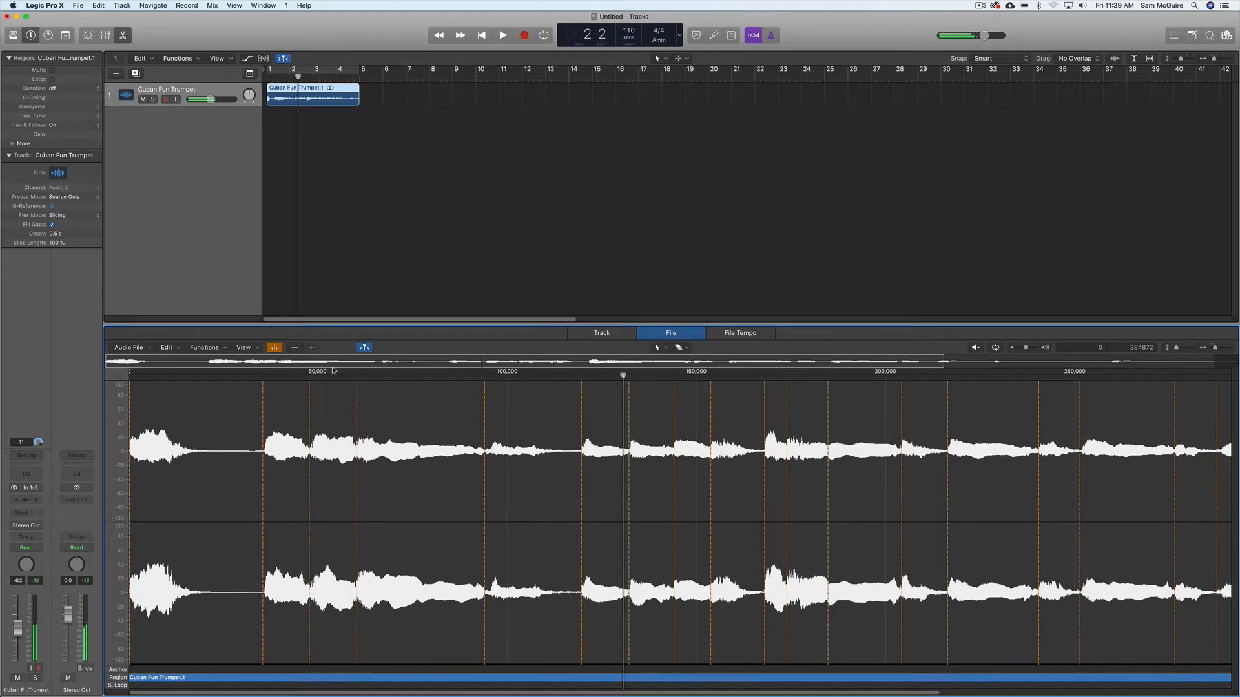
key(Return)
key(space)
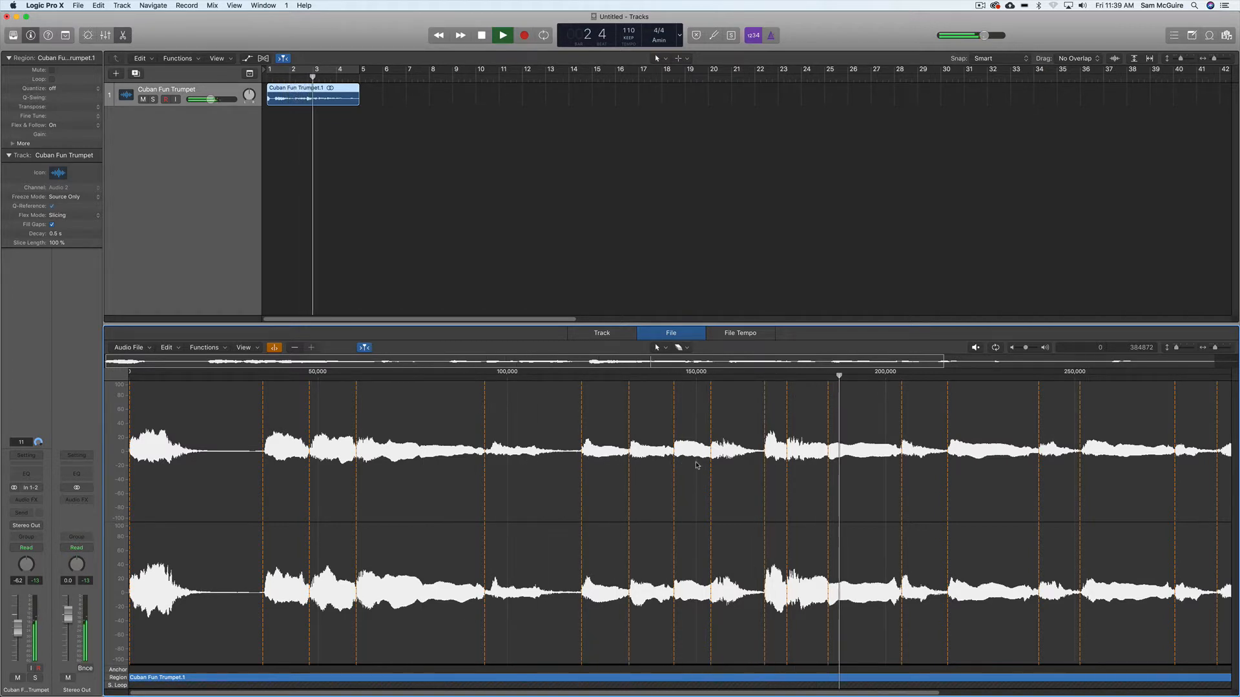
key(space)
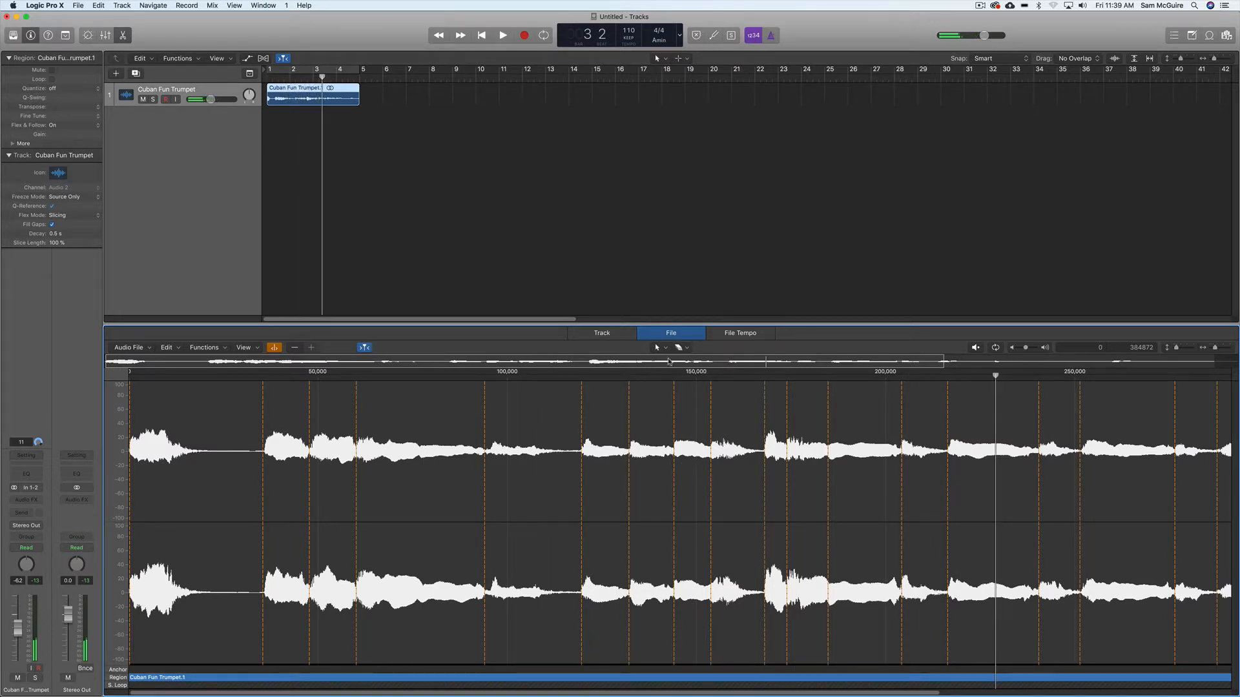
click(291, 76)
key(space)
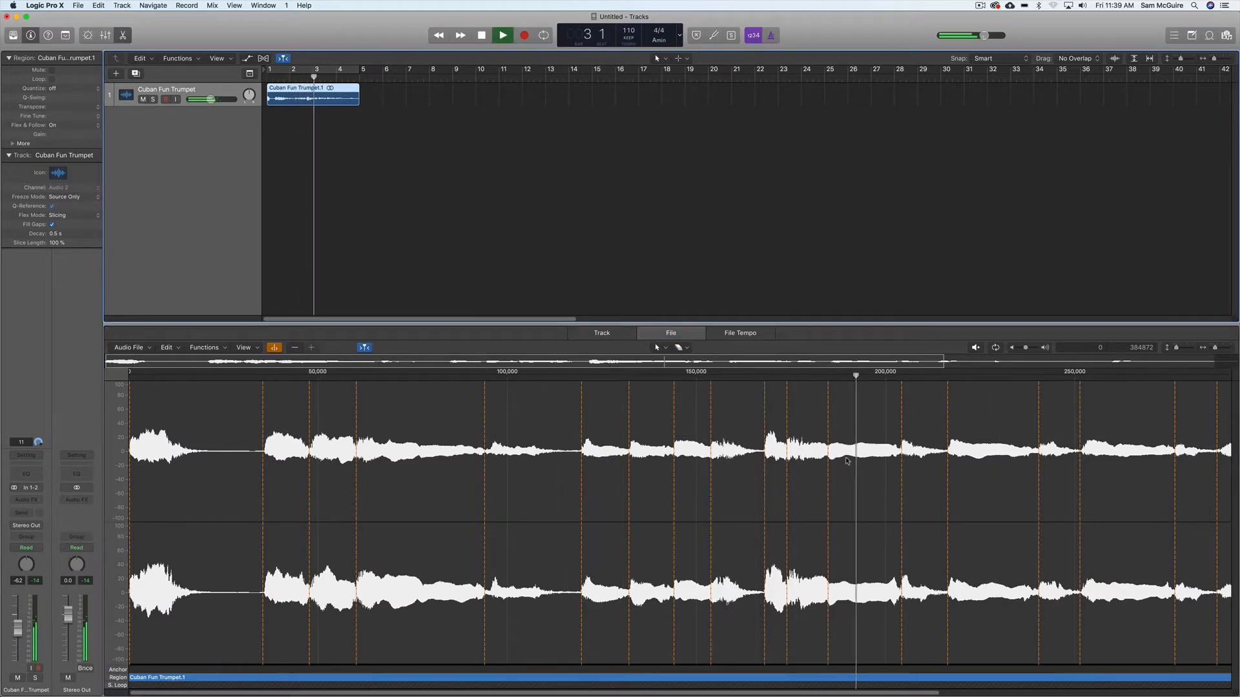
key(space)
Delete the two extra transient markers at about 174,000 and 185,000 samples, and play the rest of the recording
super+click(828, 474)
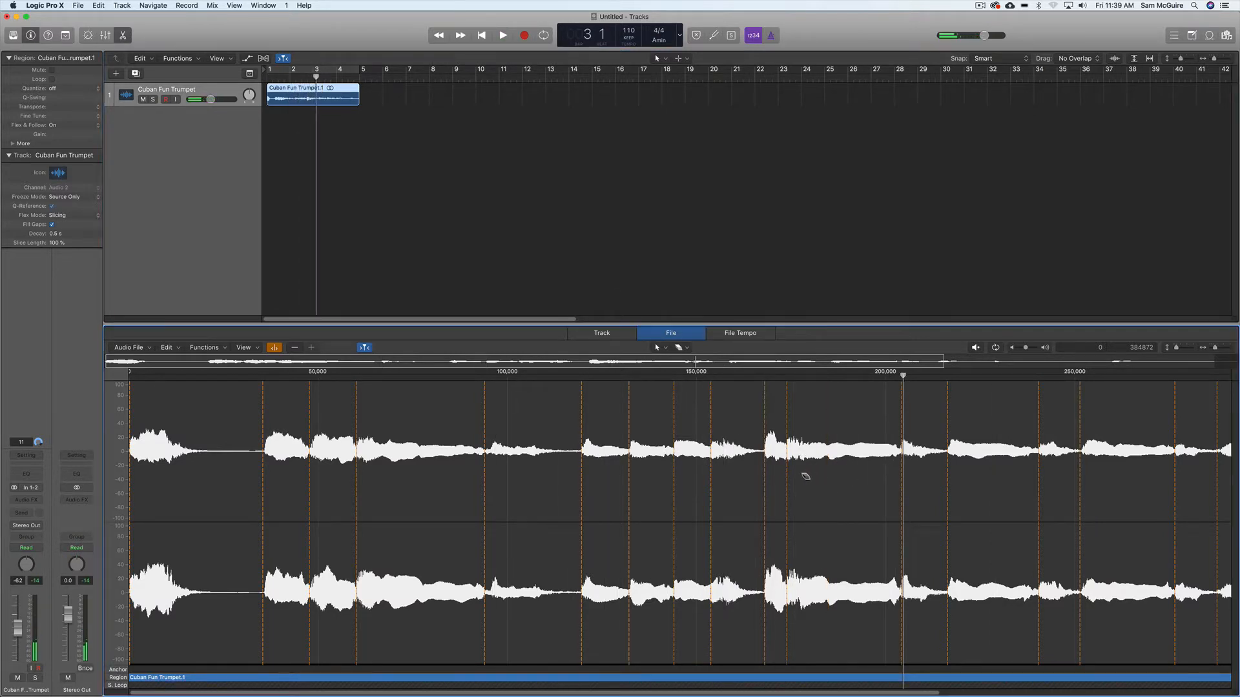
super+click(786, 481)
key(space)
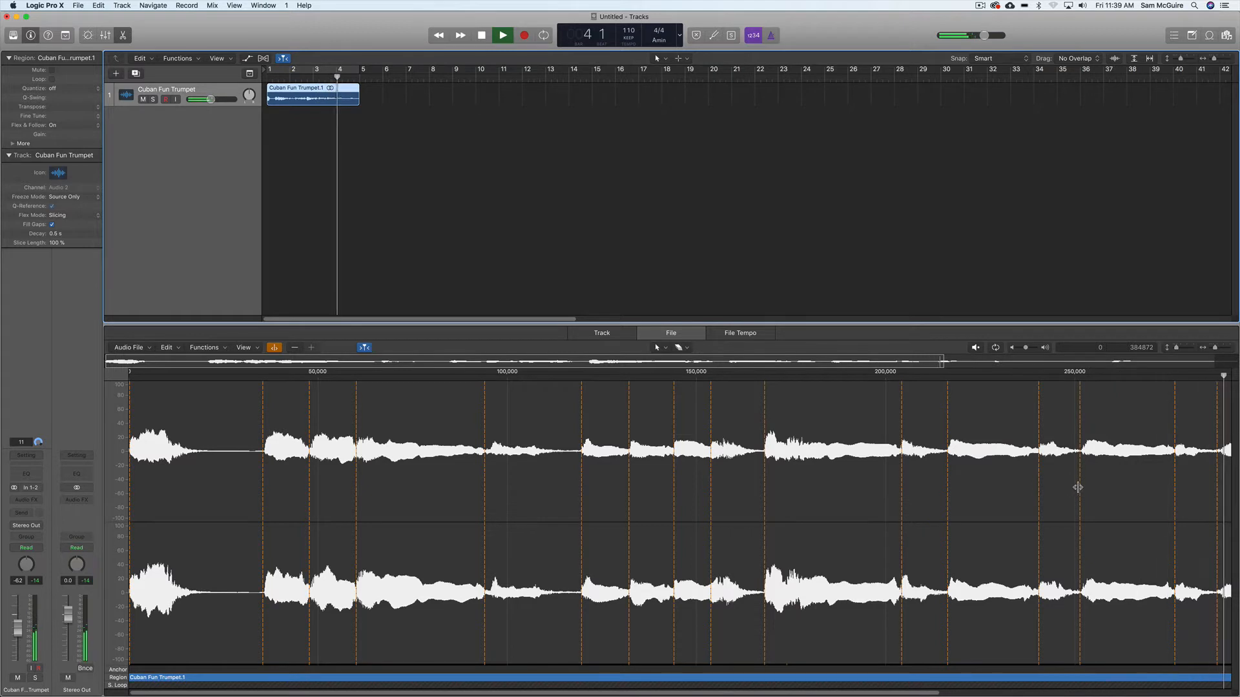
key(space)
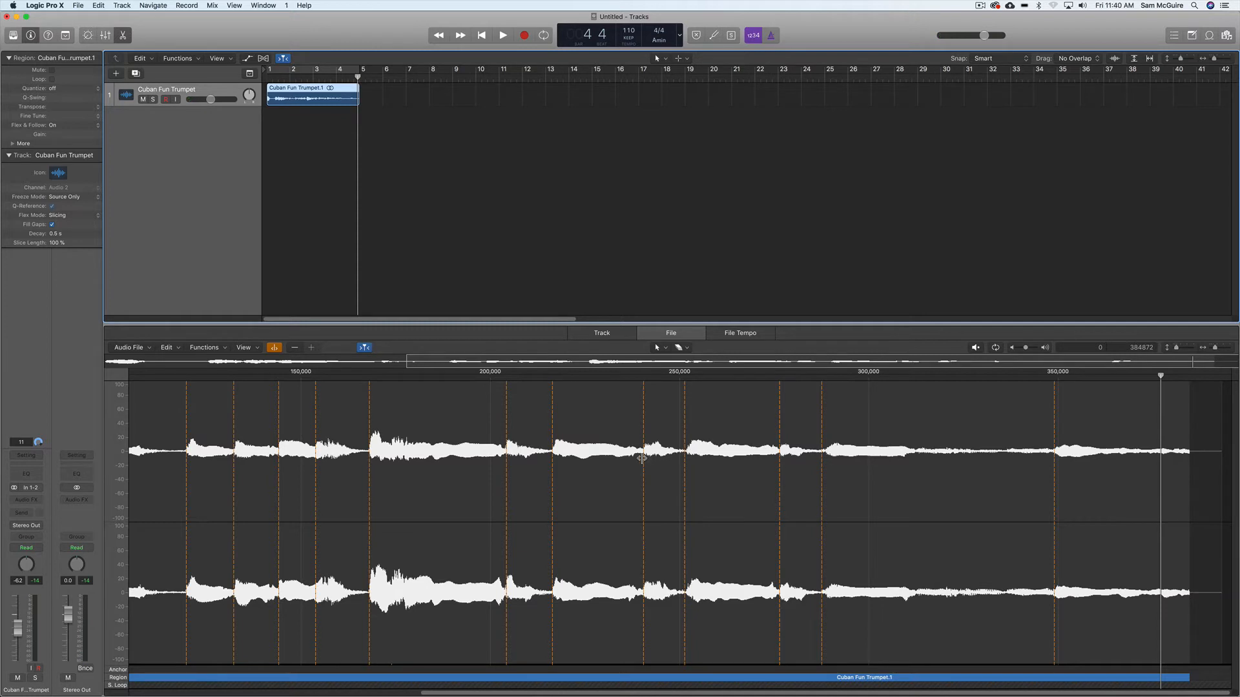
Nudge the transient markers near 240,000, 288,000 and 349,000 samples to align with their note onsets, and close the editor
click(641, 459)
drag(639, 459, 641, 459)
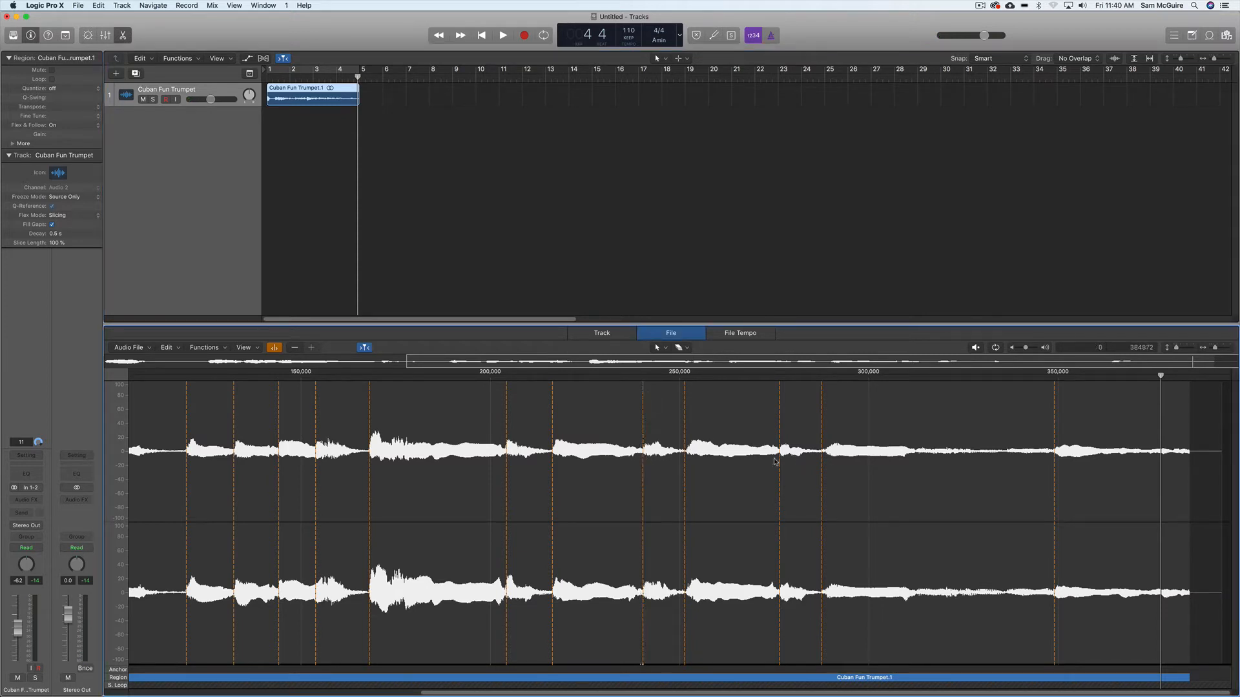
drag(821, 460, 825, 461)
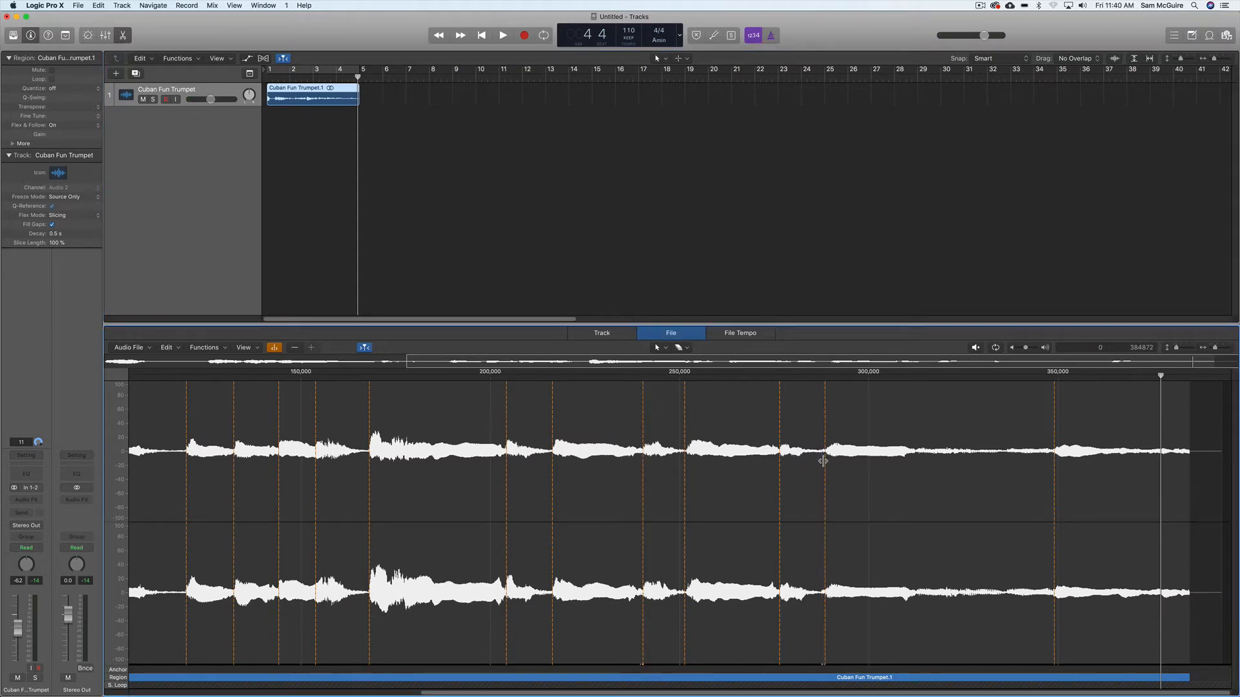
click(1053, 467)
drag(1052, 467, 1050, 465)
click(124, 35)
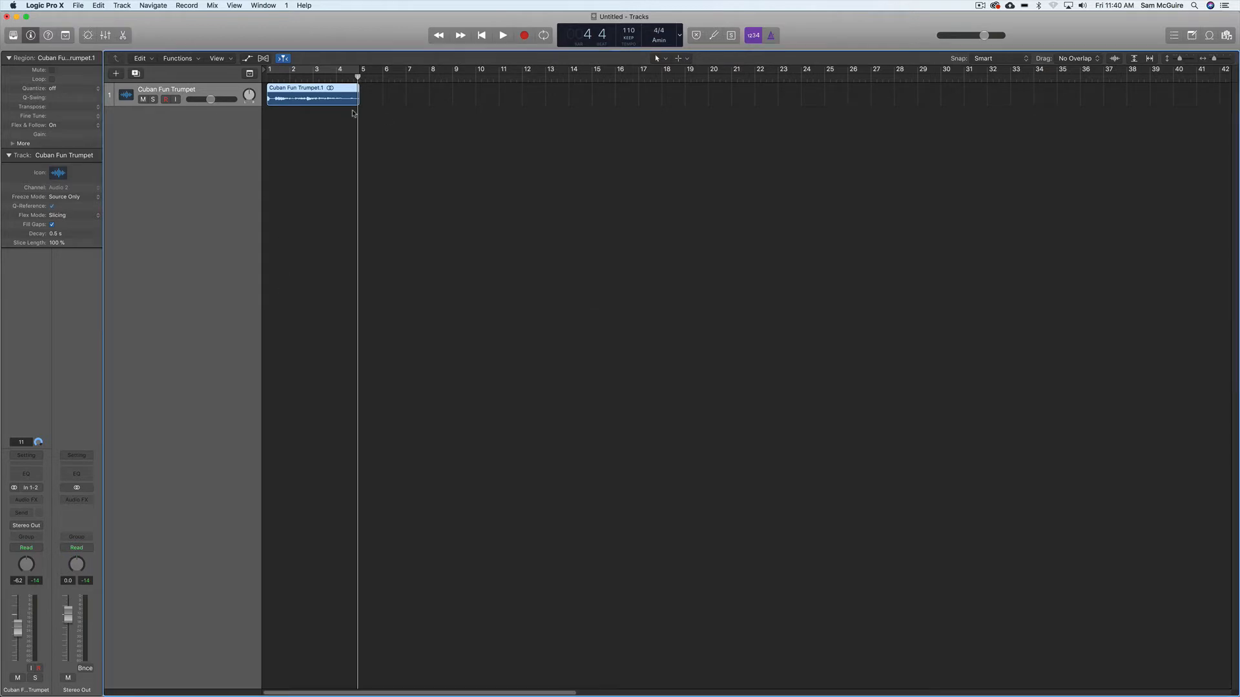
Convert the trumpet region to a new sampler track named Cuban Fun Trumpet Test, with zones from transient markers and trigger notes C3 to G8
right_click(295, 102)
mouse_move(331, 326)
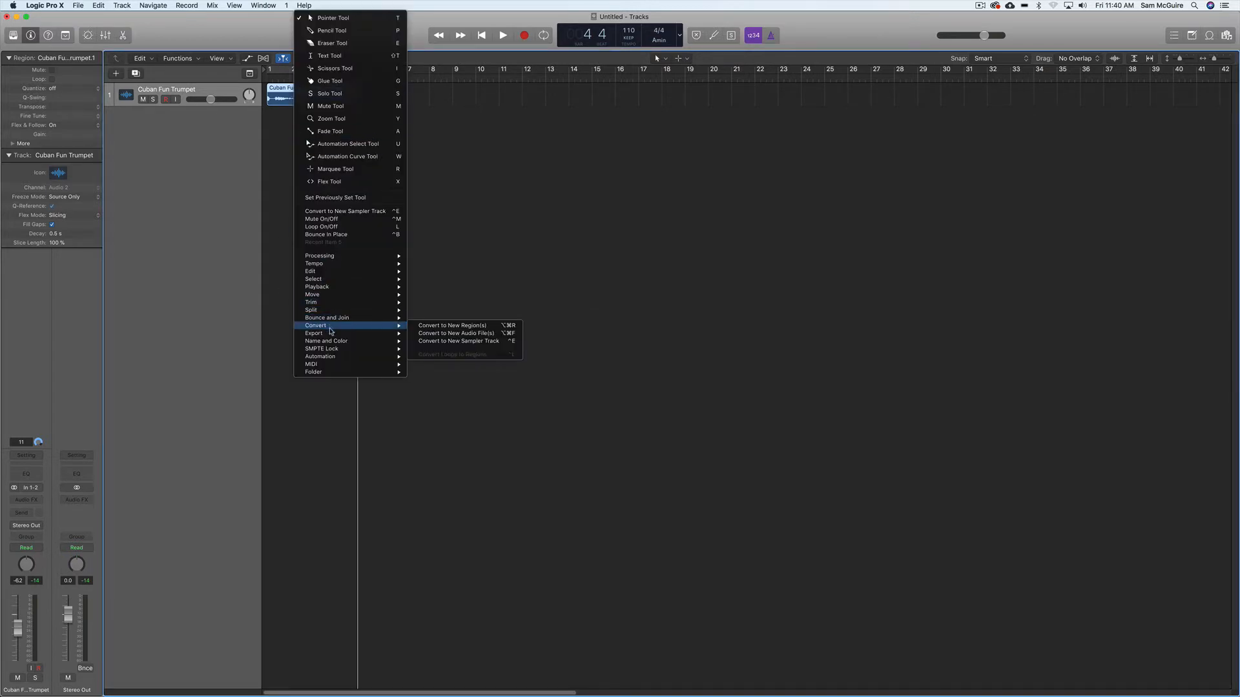
click(466, 346)
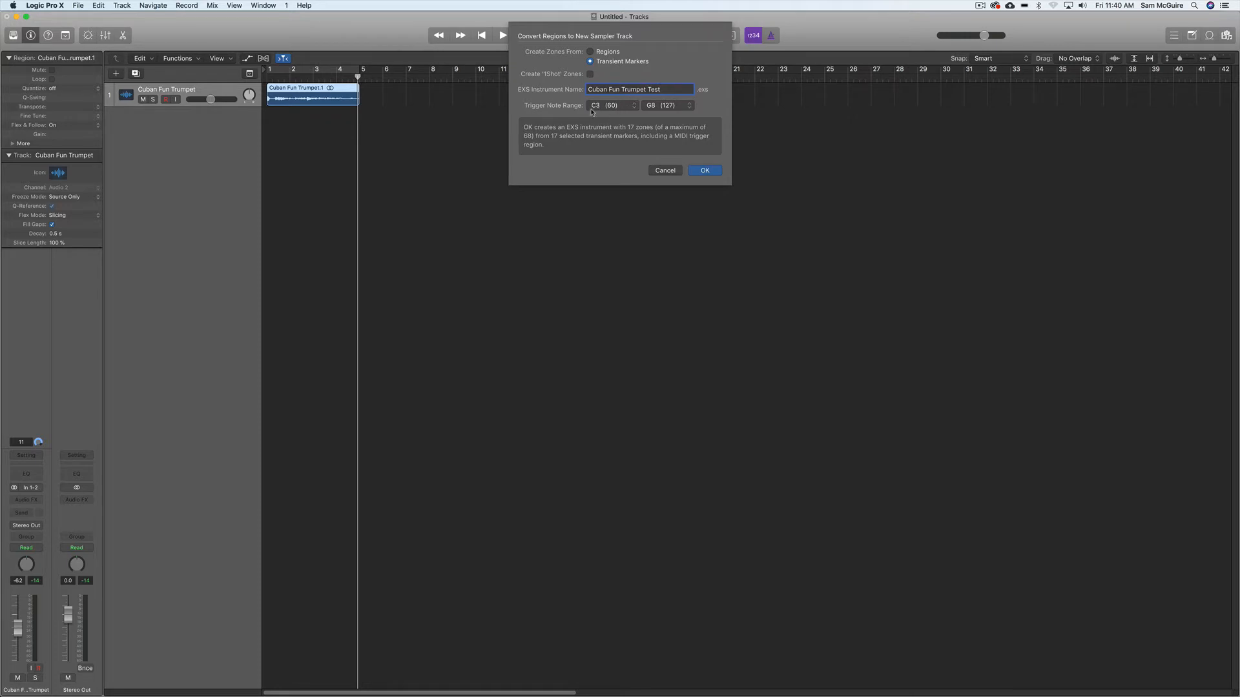
click(695, 172)
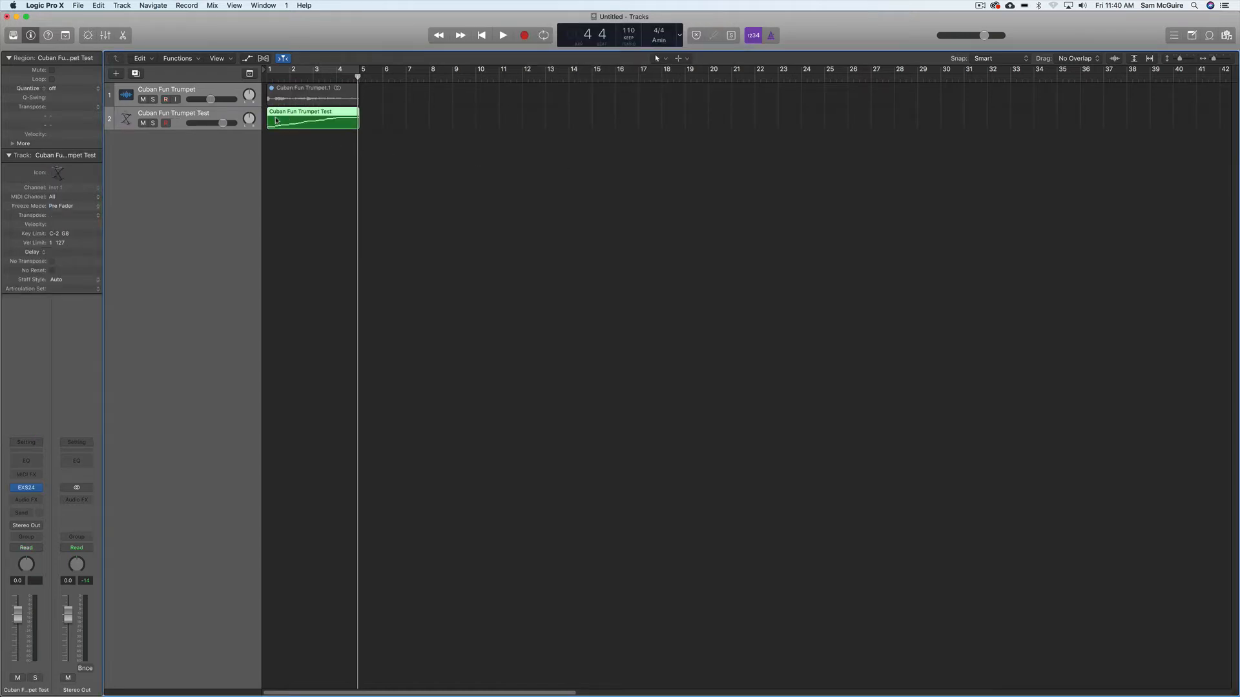
Open the Cuban Fun Trumpet Test MIDI region in the Piano Roll and play it from the start
double_click(293, 121)
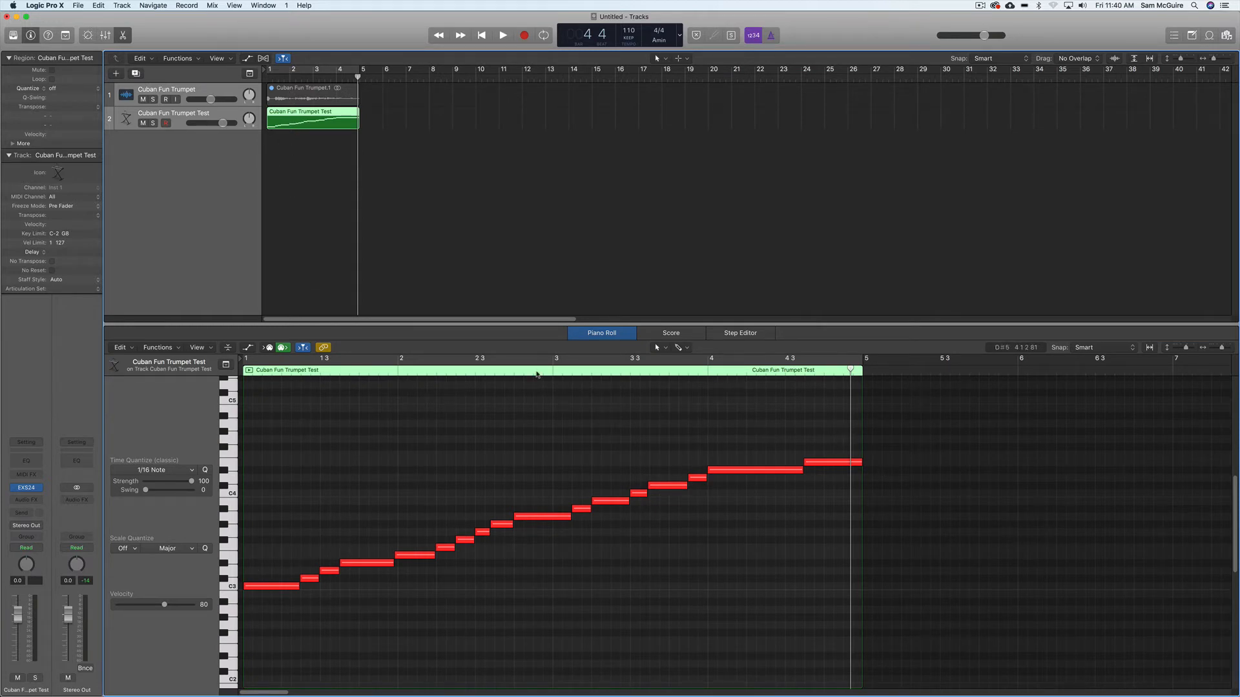
key(Return)
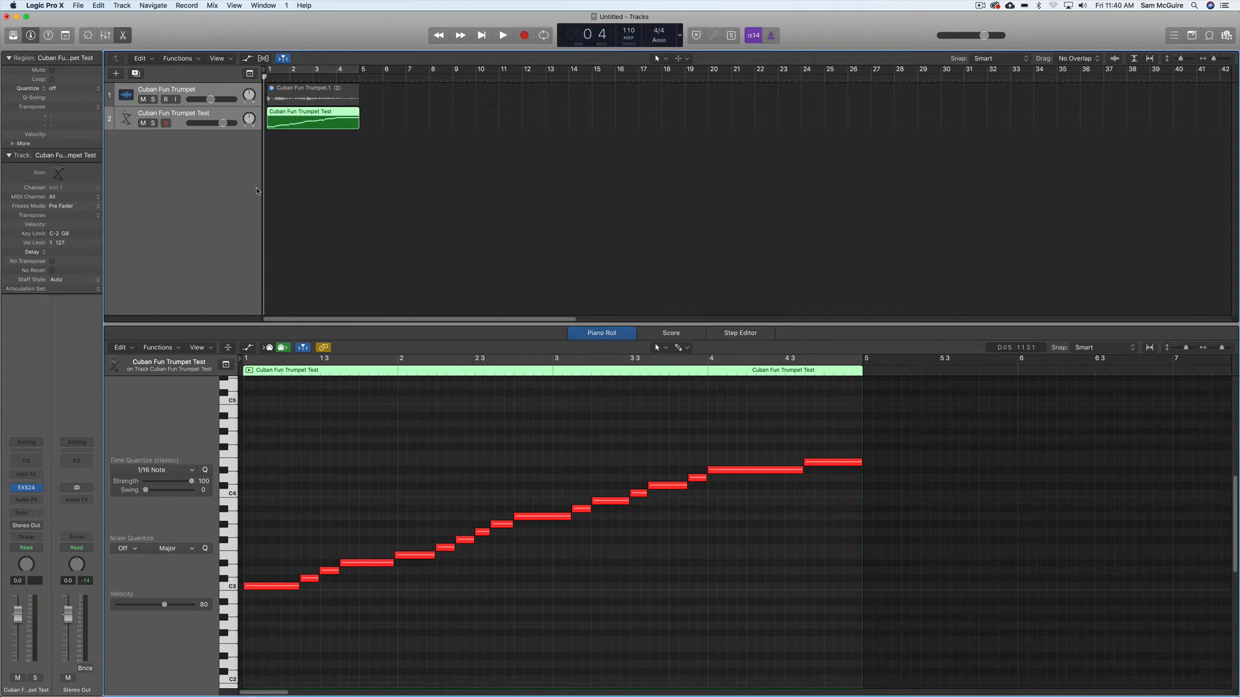
key(space)
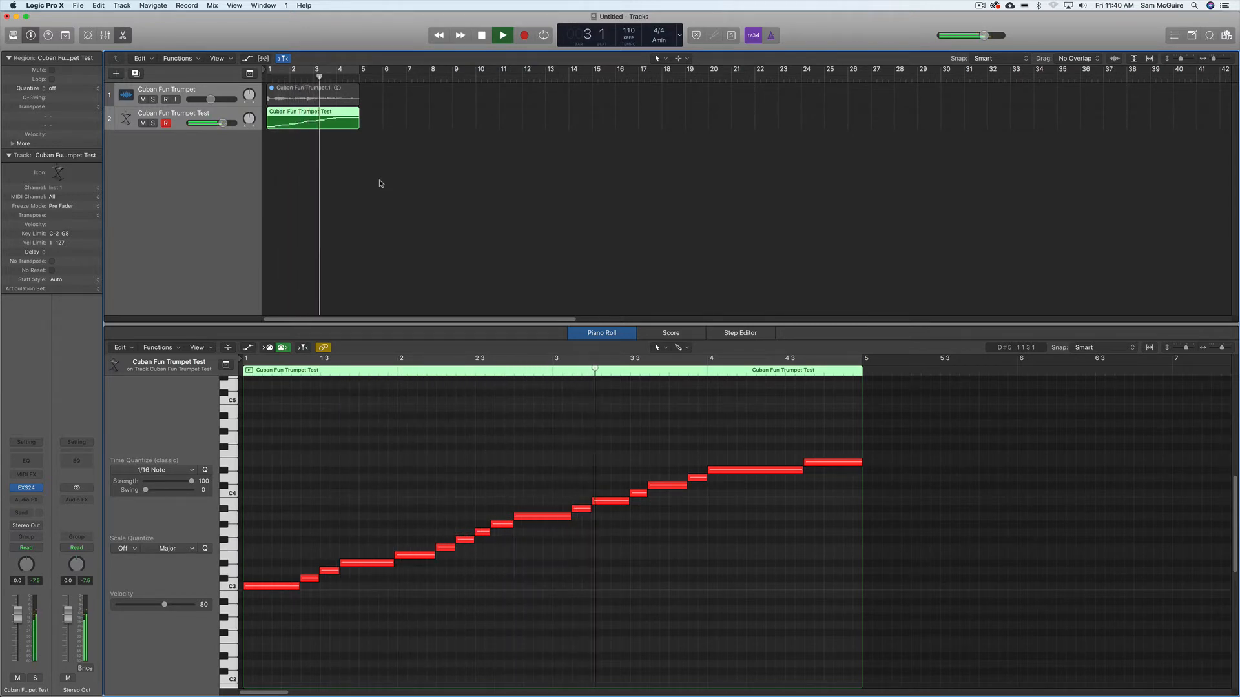
key(space)
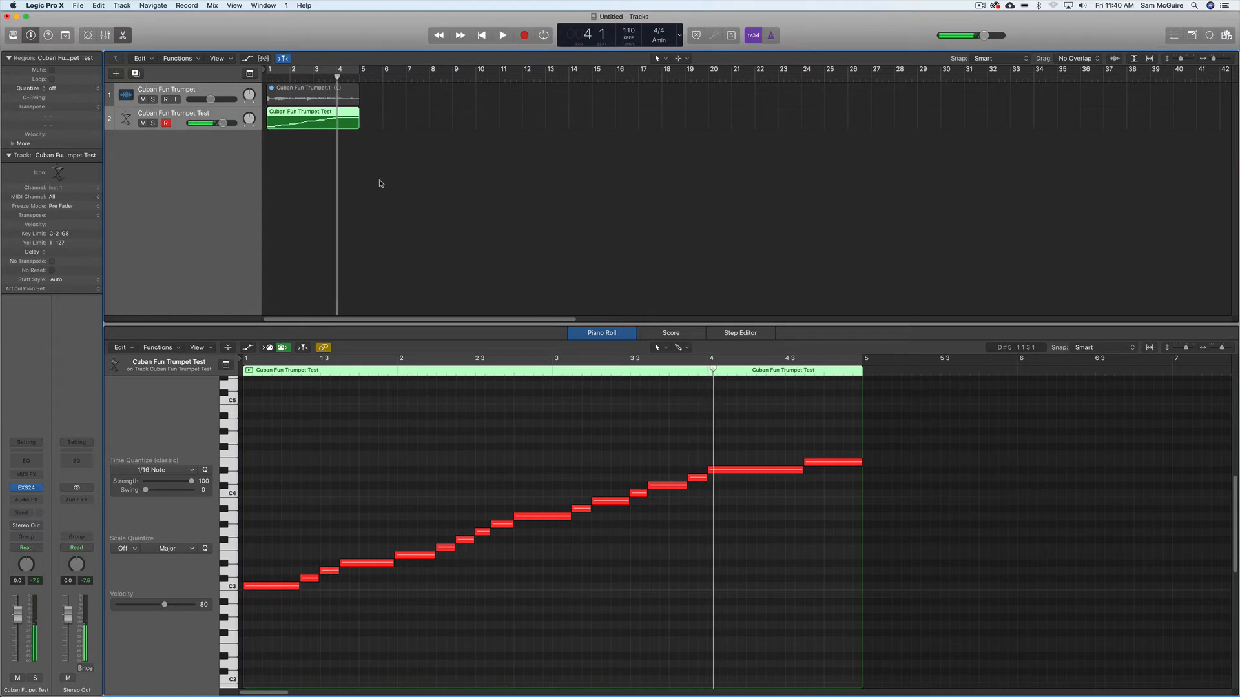
Show Musical Typing and play a varied series of notes in the C3 octave to audition the trumpet slices
key(super+k)
key(g)
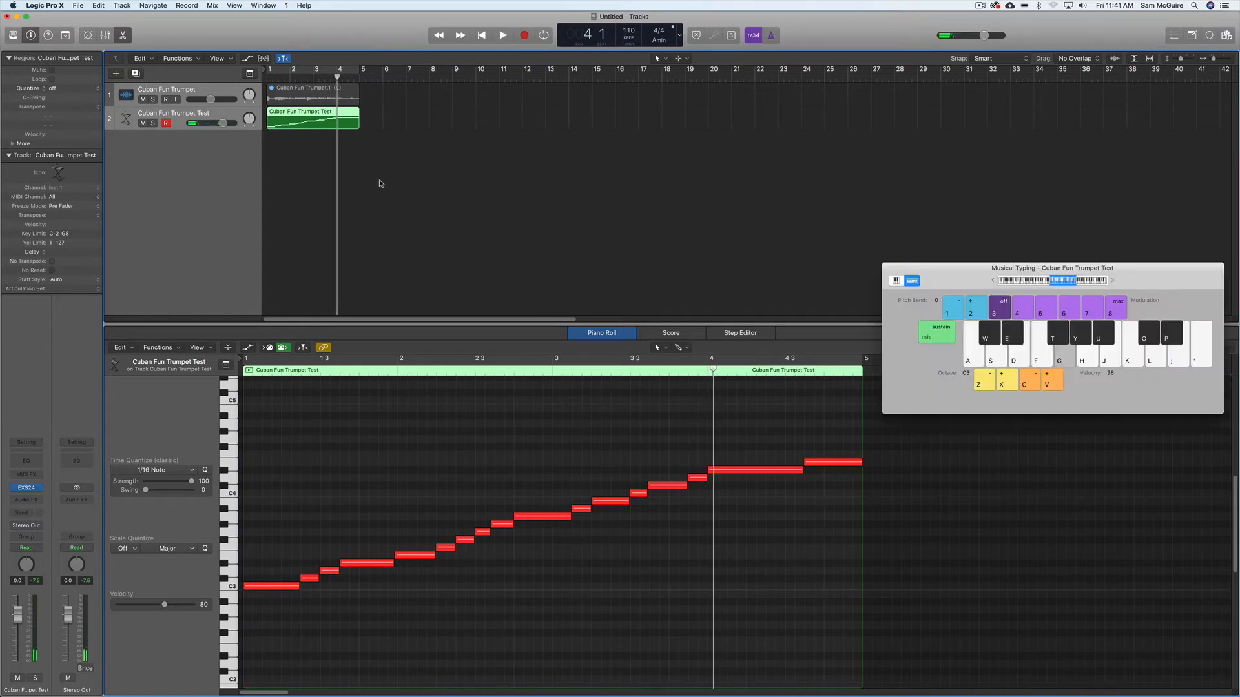
key(h)
key(j)
key(k)
key(d)
key(h)
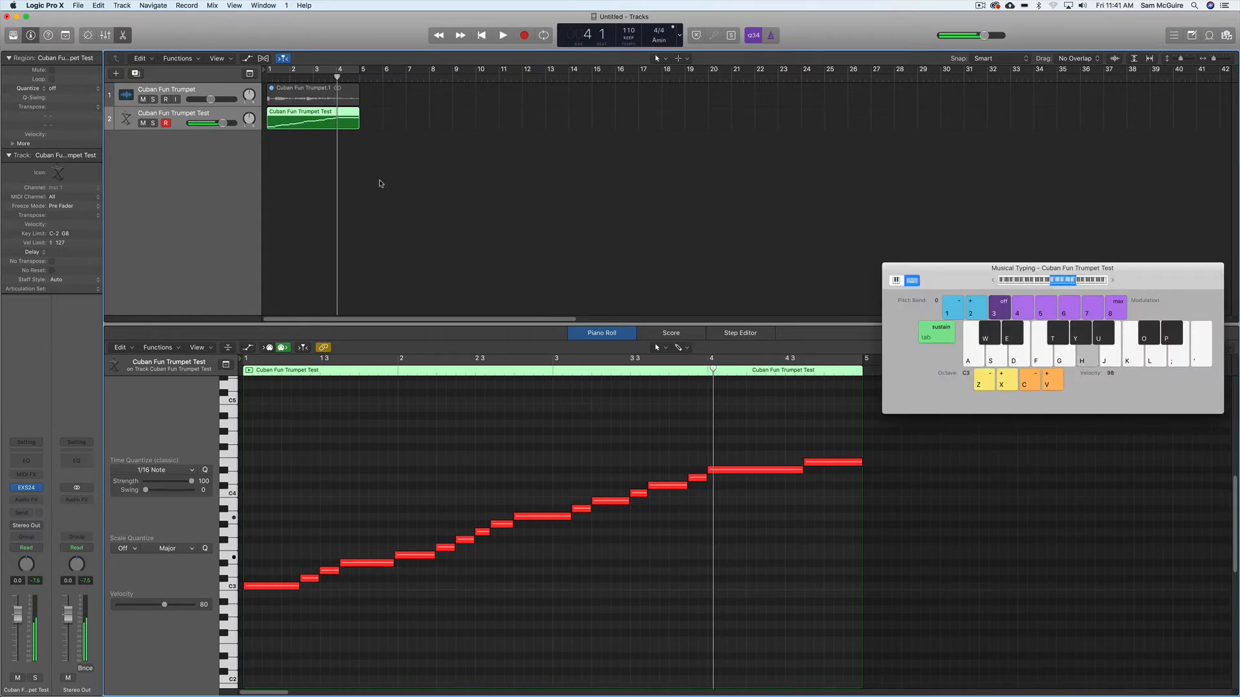
key(j)
key(k)
key(d)
key(j)
key(h)
key(k)
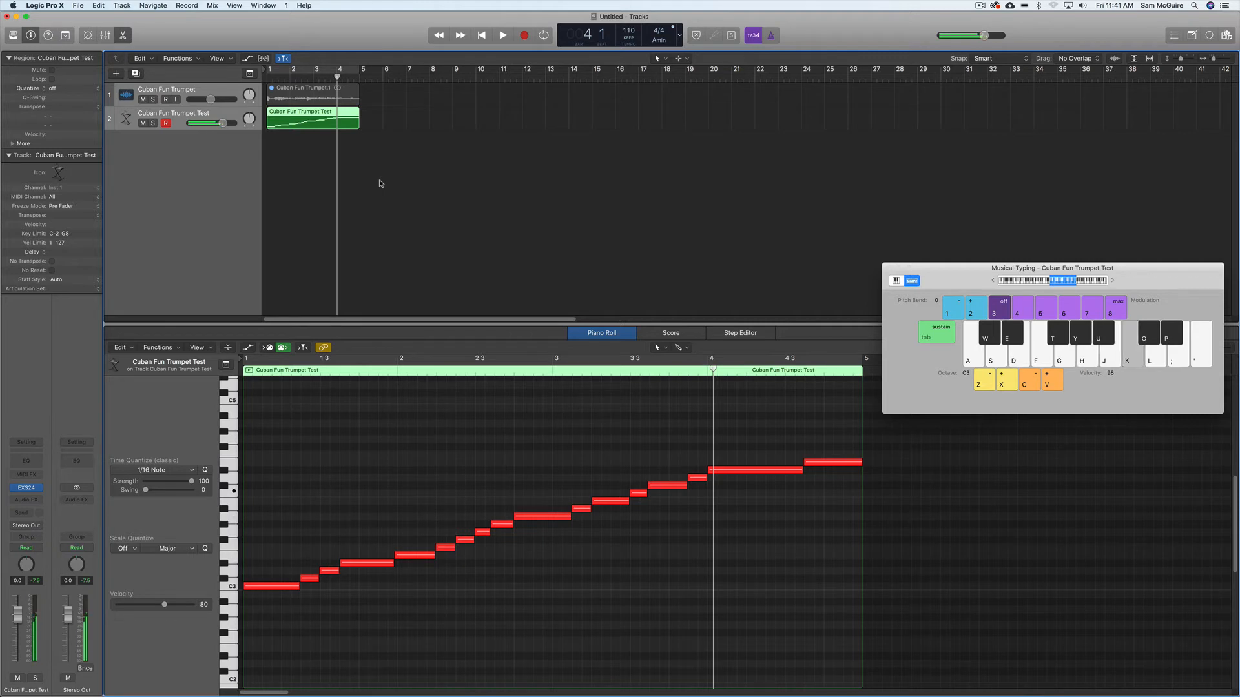
key(d)
key(h)
key(j)
key(a)
key(f)
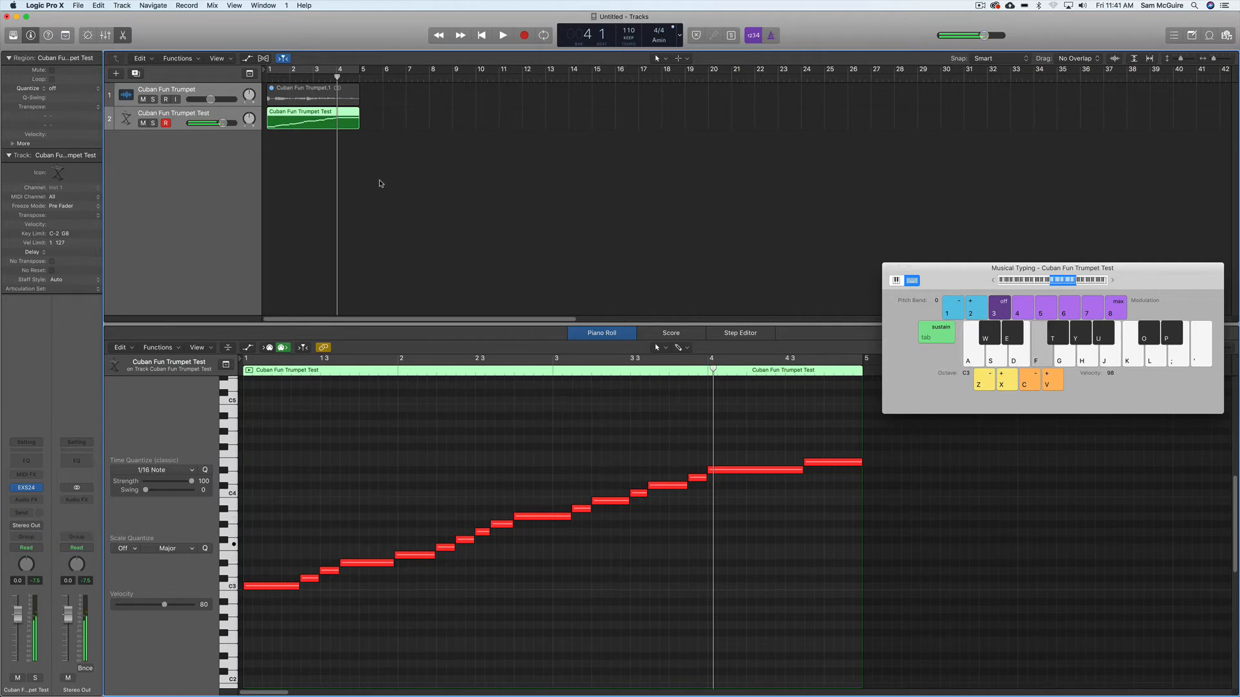
key(g)
key(s)
key(d)
key(f)
key(d)
key(a)
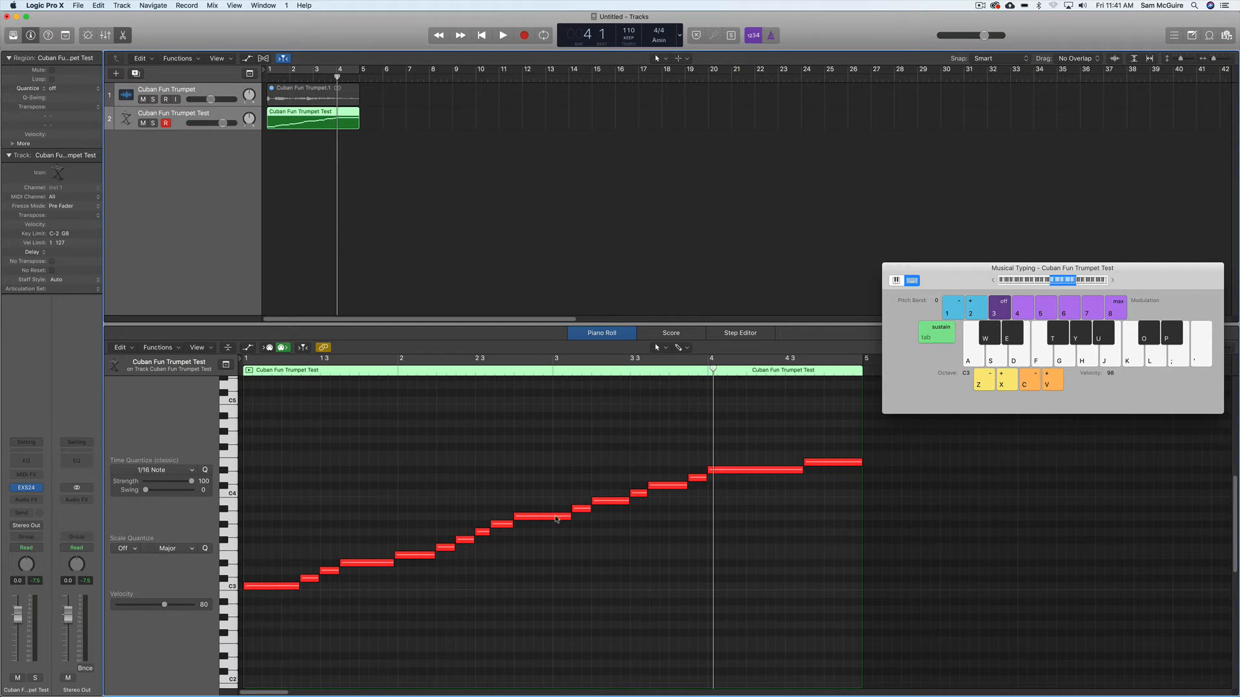
Open the track's EXS24 sampler and its Instrument Editor, placing both windows clear for viewing the zones
click(28, 489)
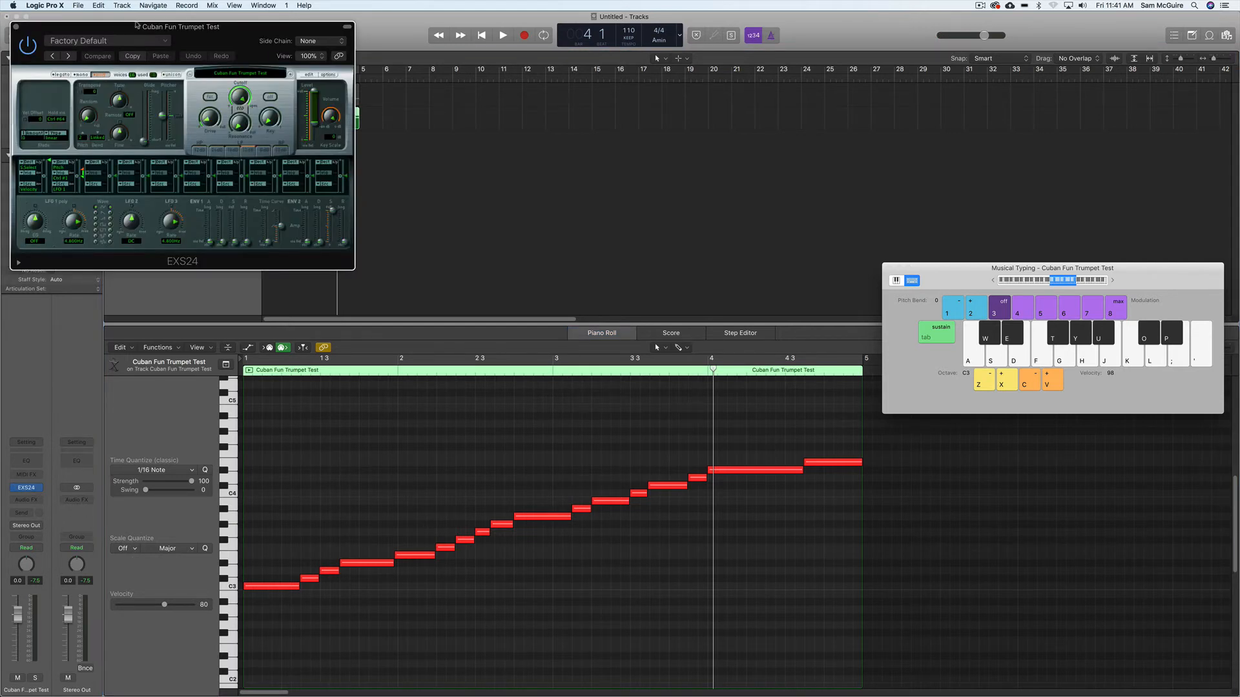
drag(137, 26, 671, 101)
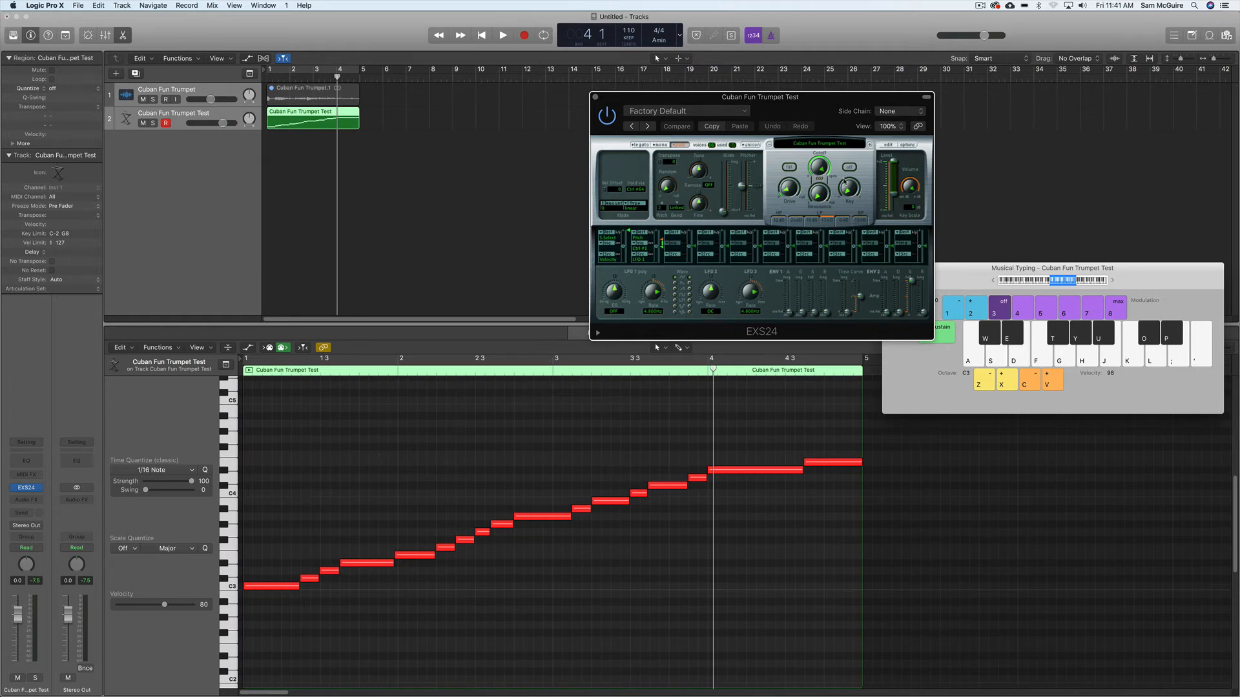
click(887, 145)
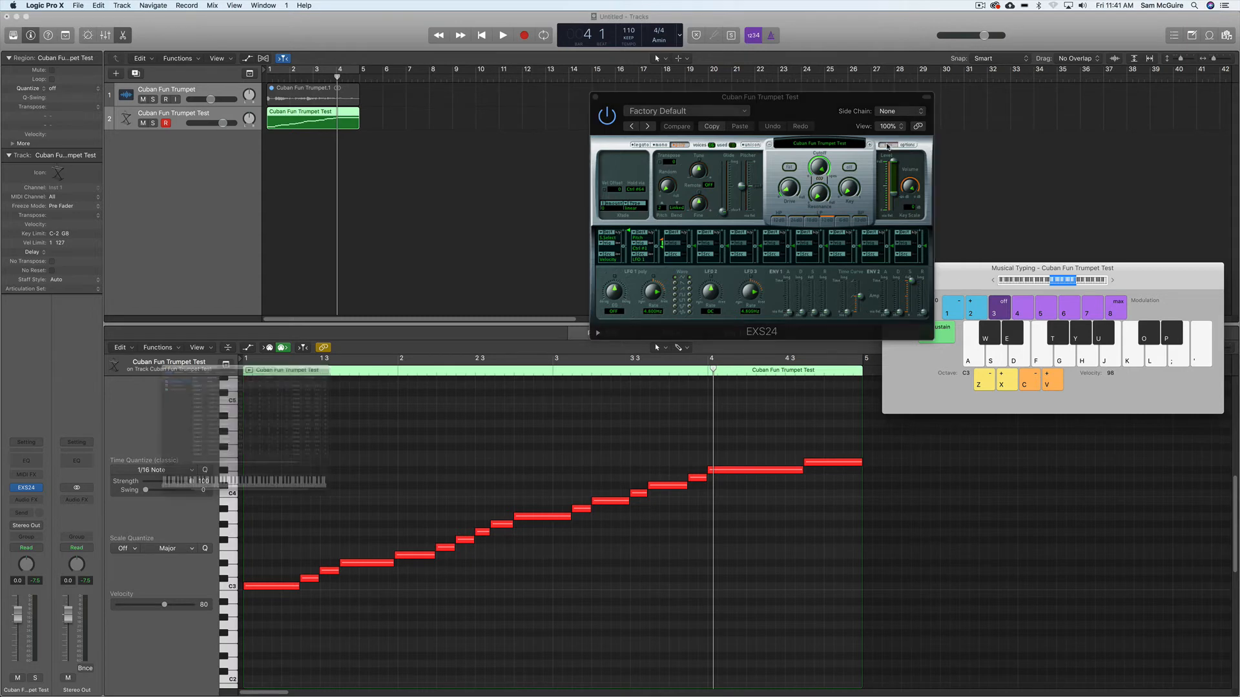
drag(381, 272, 790, 226)
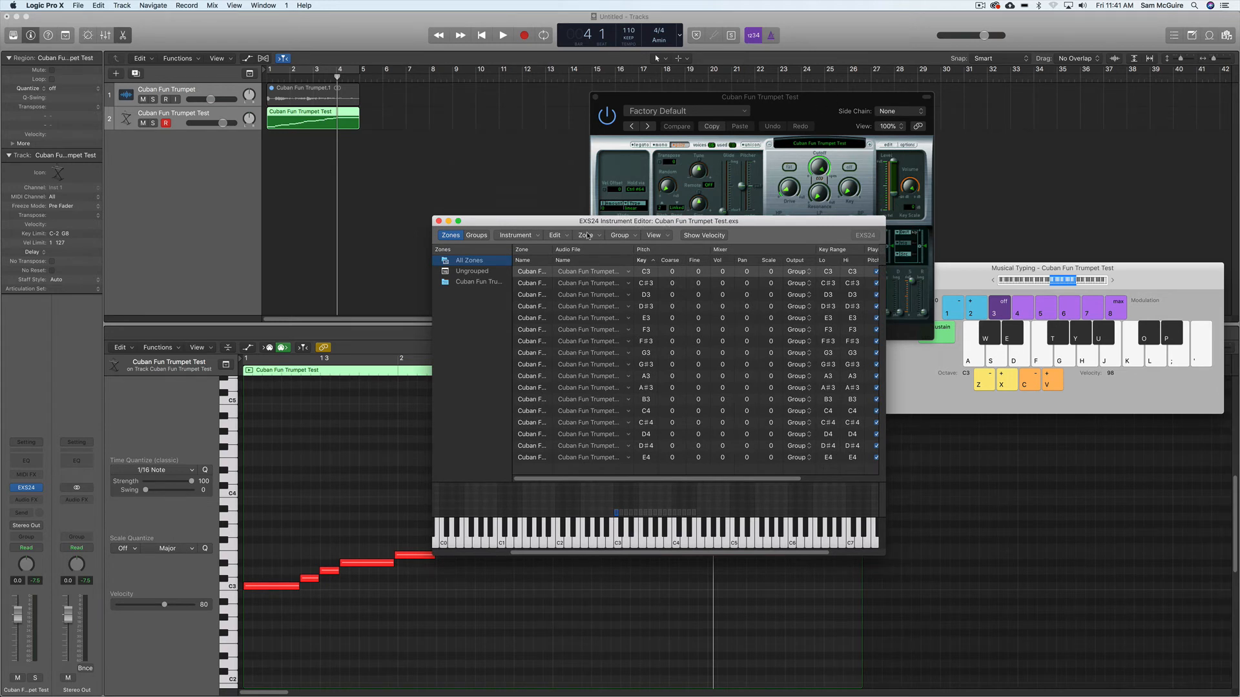
Save the sampler instrument as Cuban Fun Trumpet Test in the Sampler Instruments folder and close both EXS24 windows
click(507, 238)
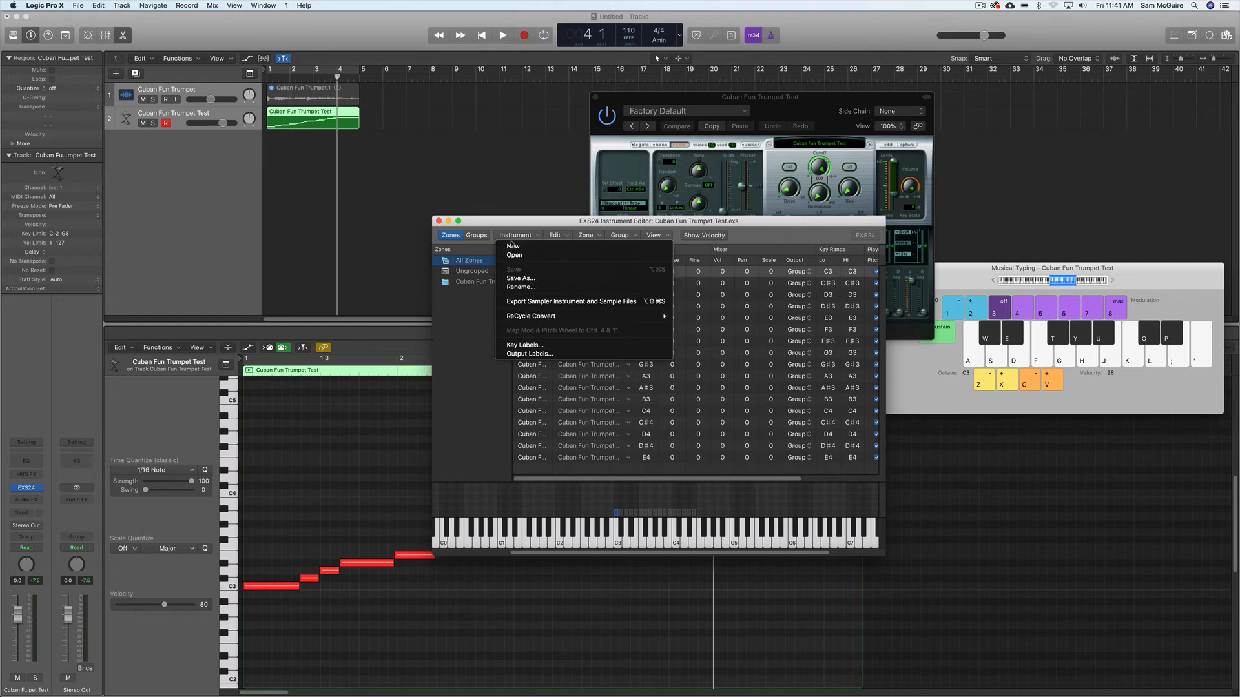
click(542, 280)
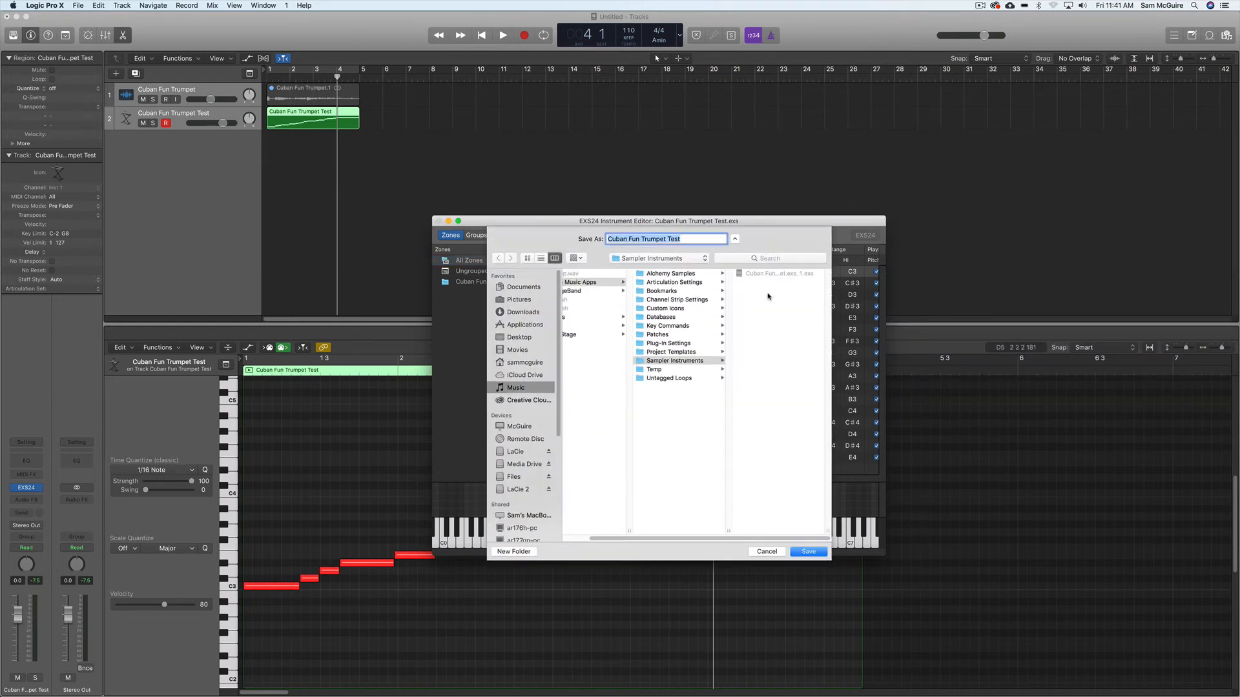
click(808, 551)
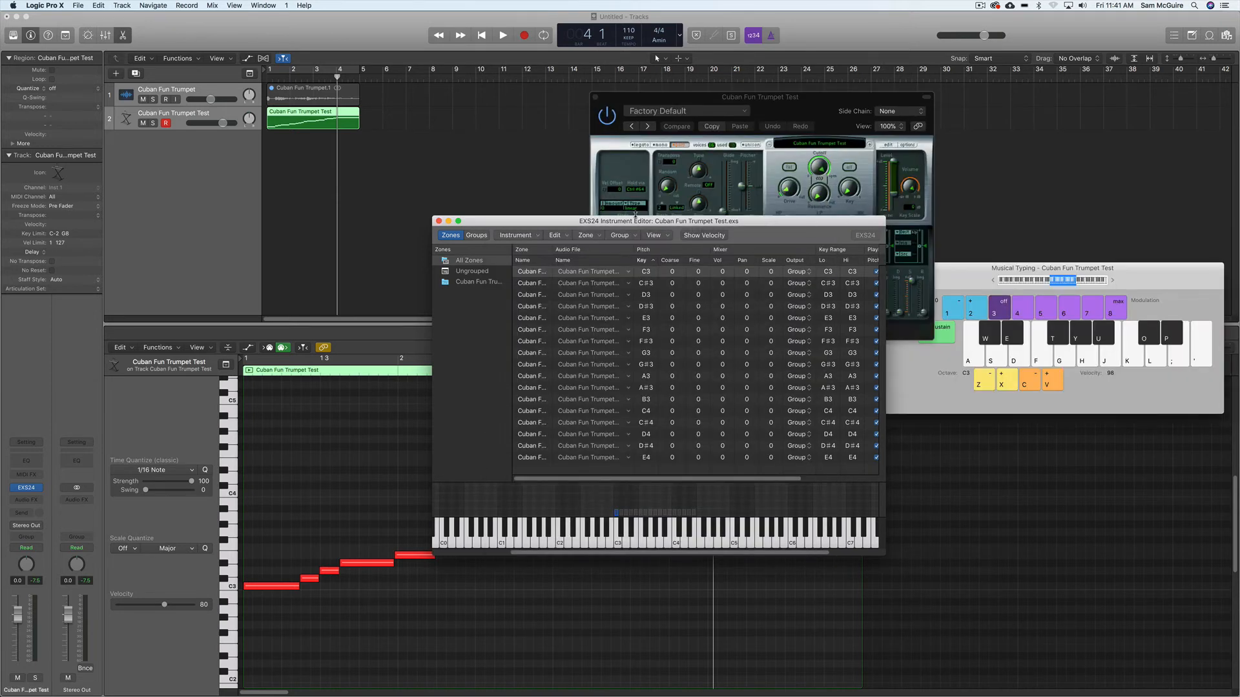
click(439, 222)
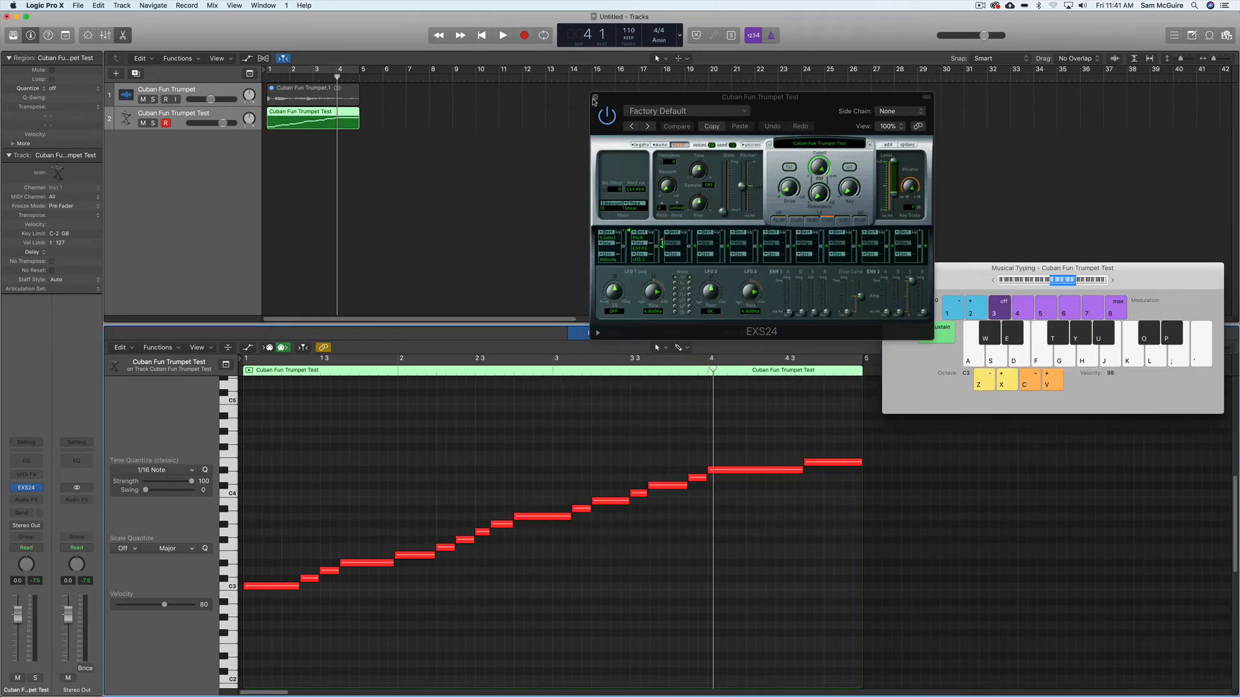
click(595, 97)
Mute both trumpet tracks and add a new software instrument track with a stereo Alchemy on it
click(144, 123)
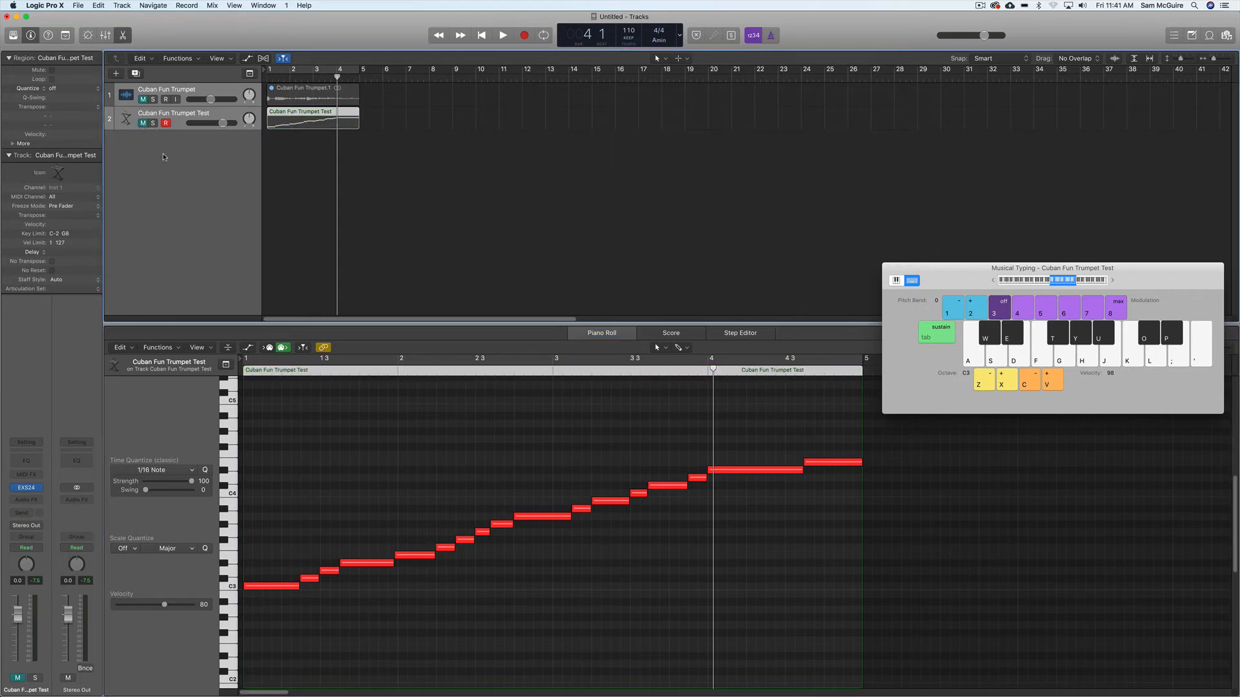
click(163, 157)
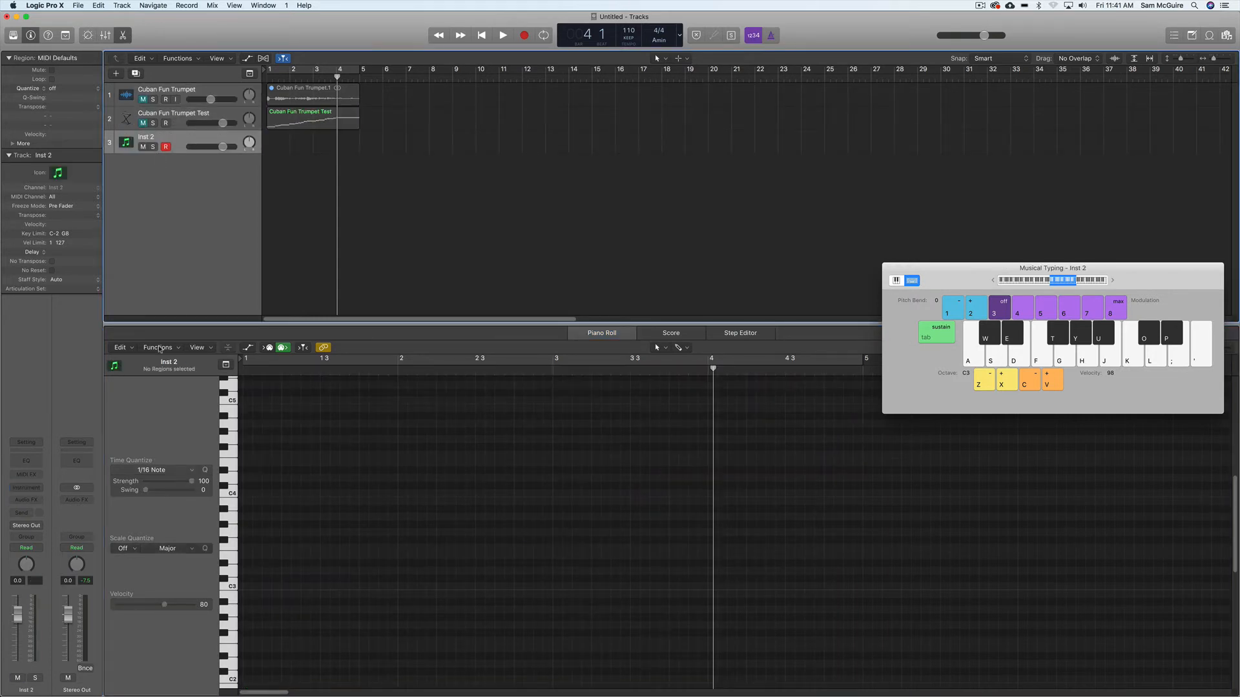
click(29, 476)
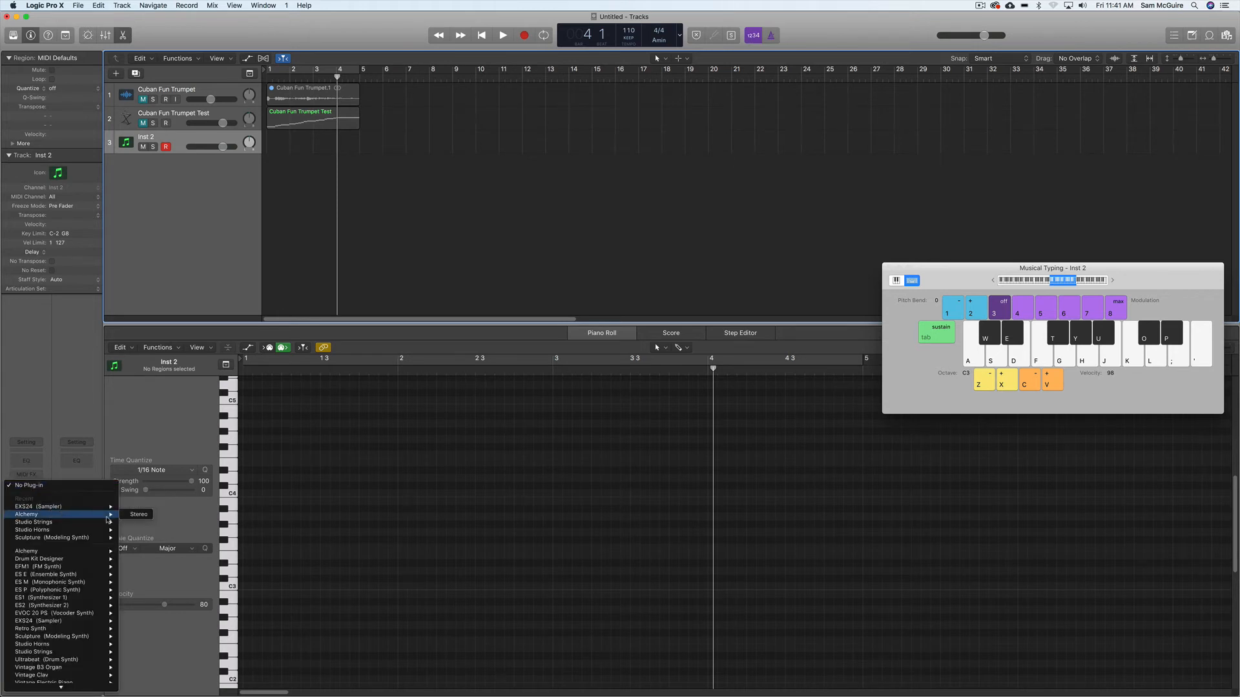
click(140, 514)
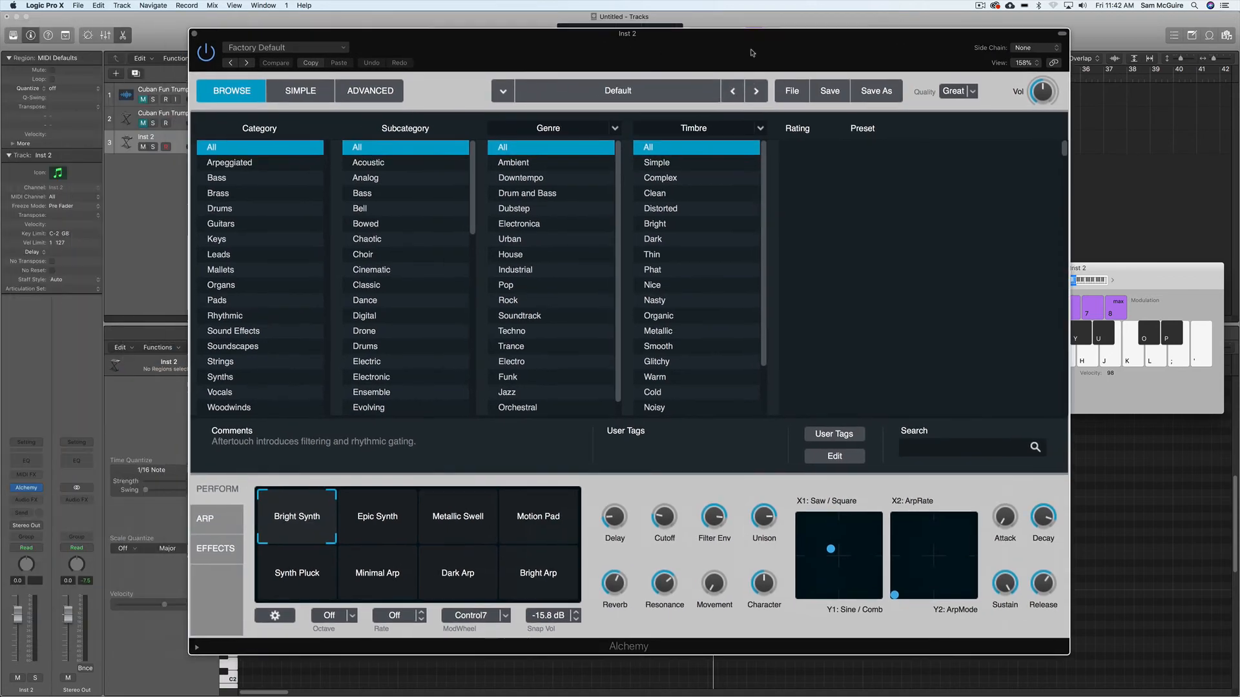
Reset Alchemy to its default patch and choose Cuban Fun Trumpet Test.exs from Music > Audio Music Apps > Sampler Instruments for source A's audio import
click(783, 80)
click(800, 118)
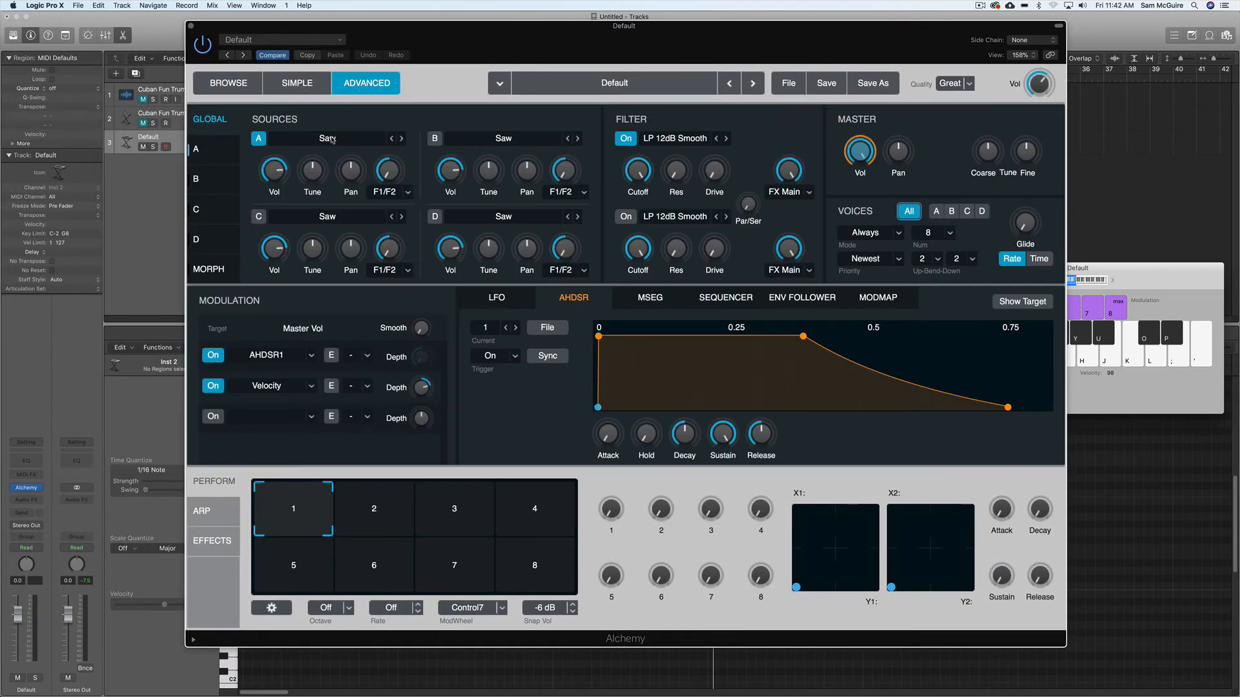
click(331, 139)
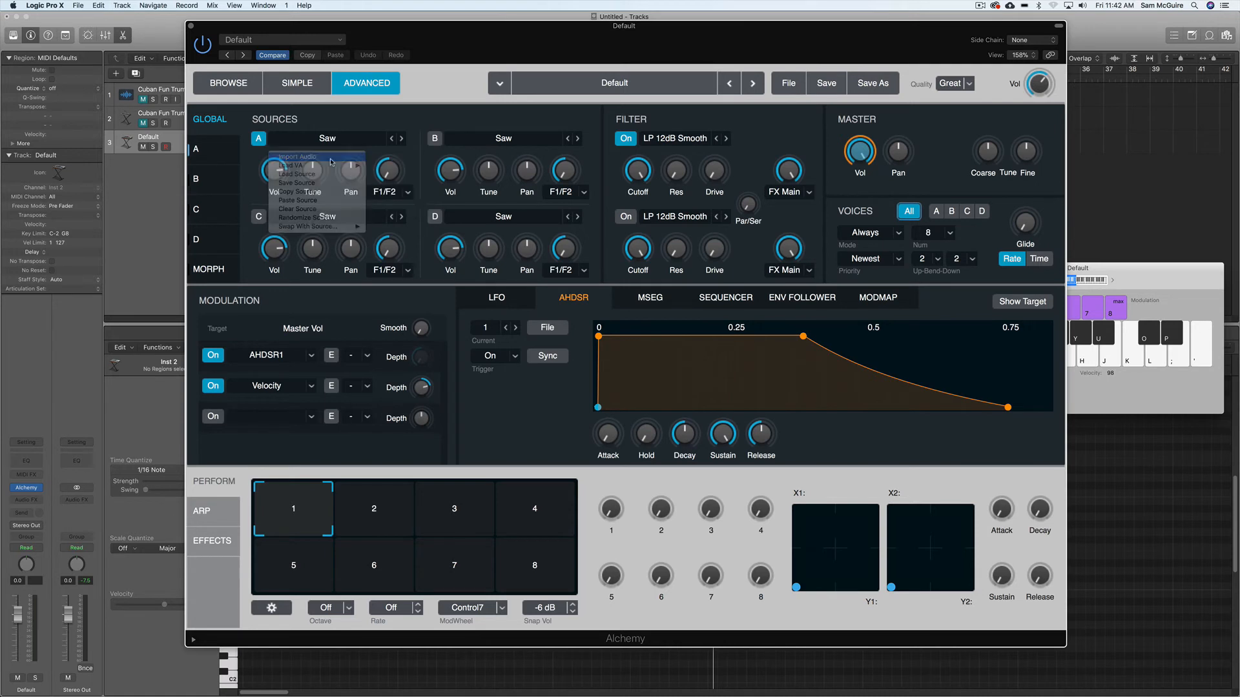
click(330, 159)
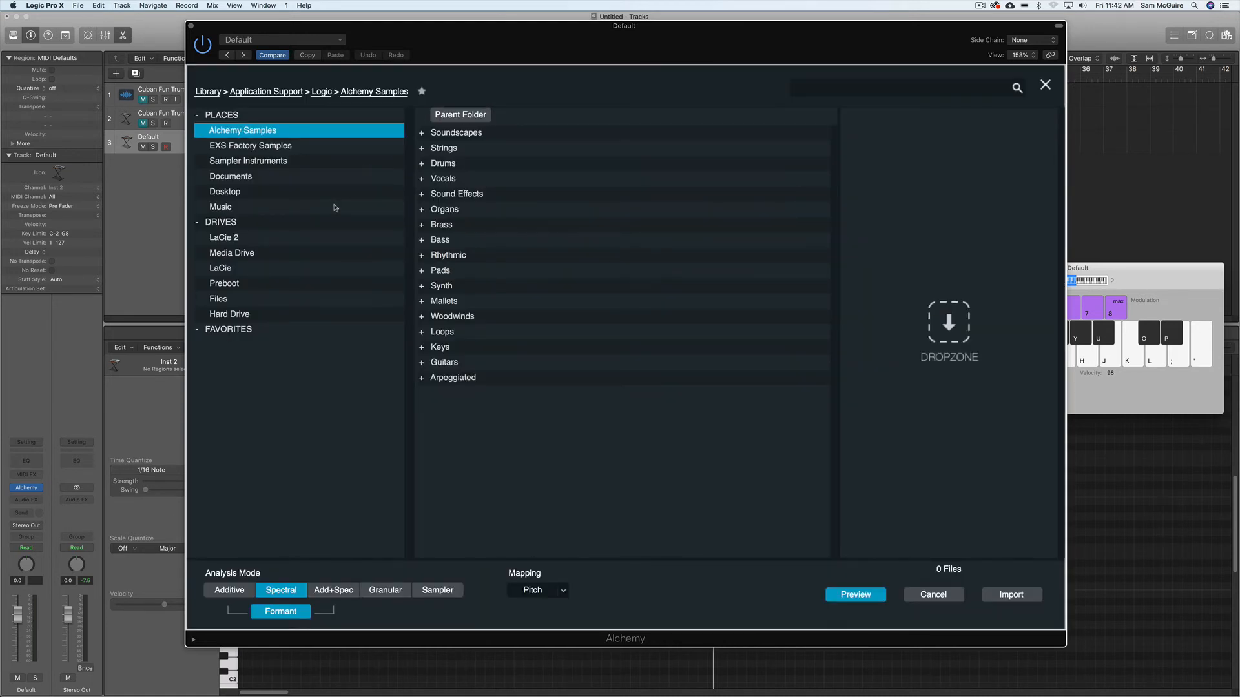
click(220, 207)
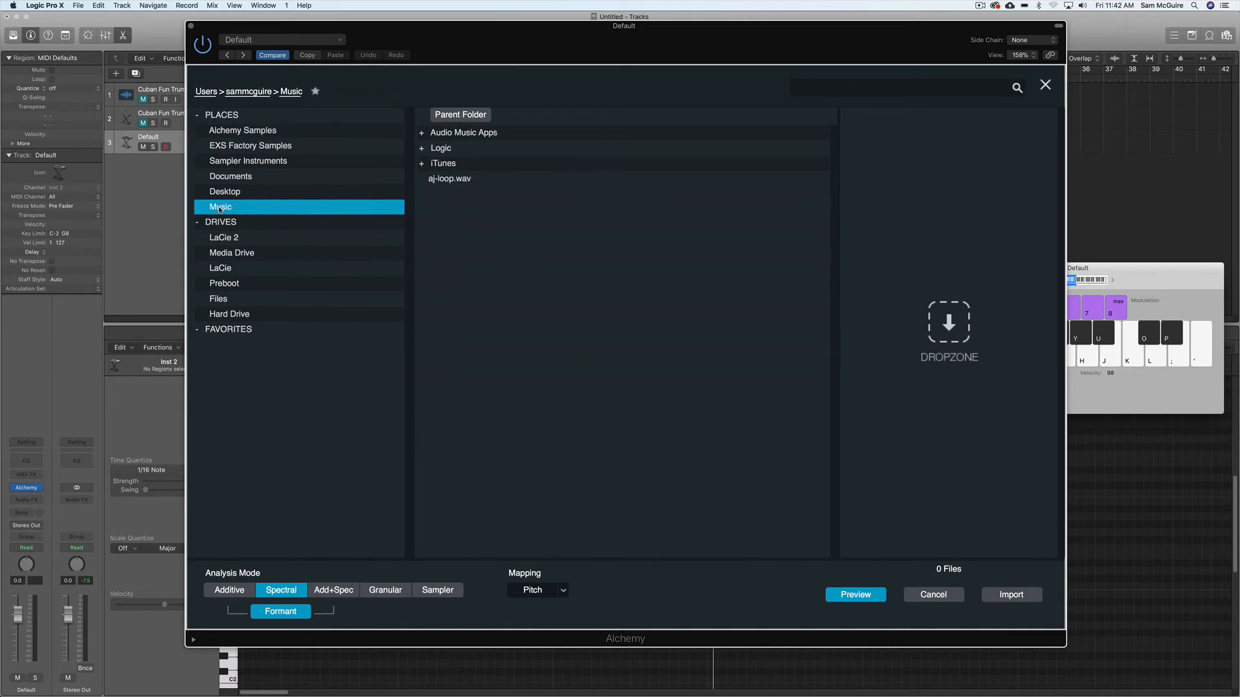
double_click(445, 133)
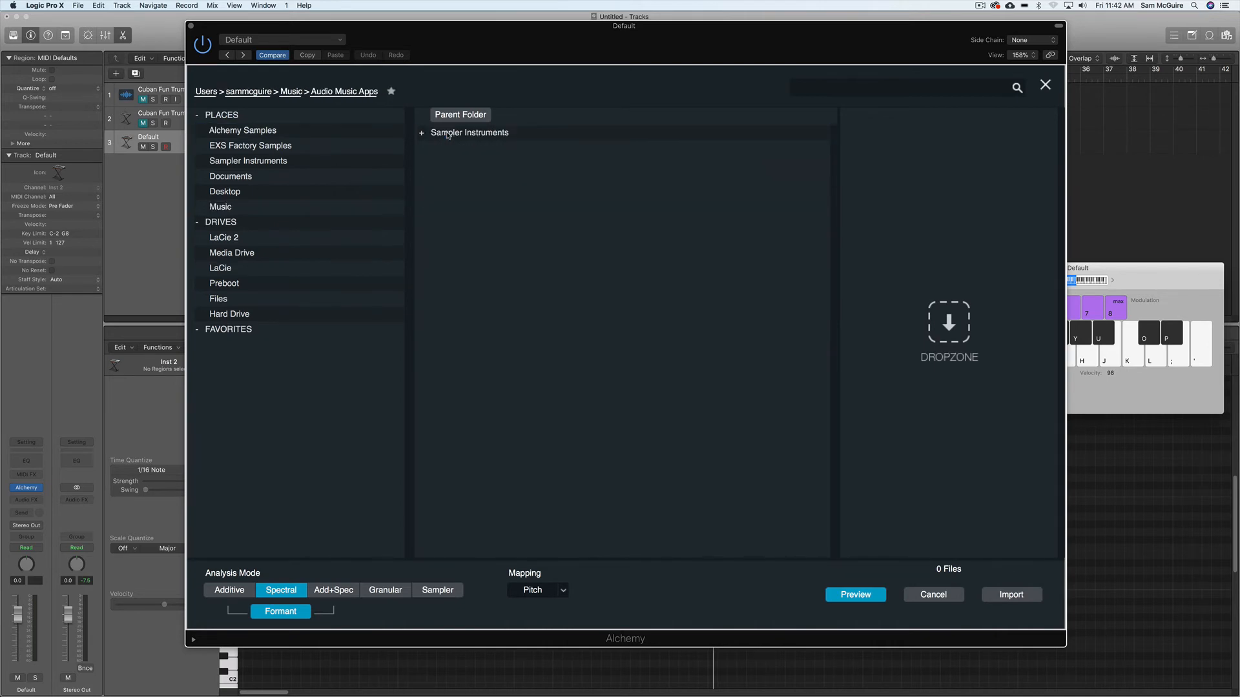
double_click(446, 133)
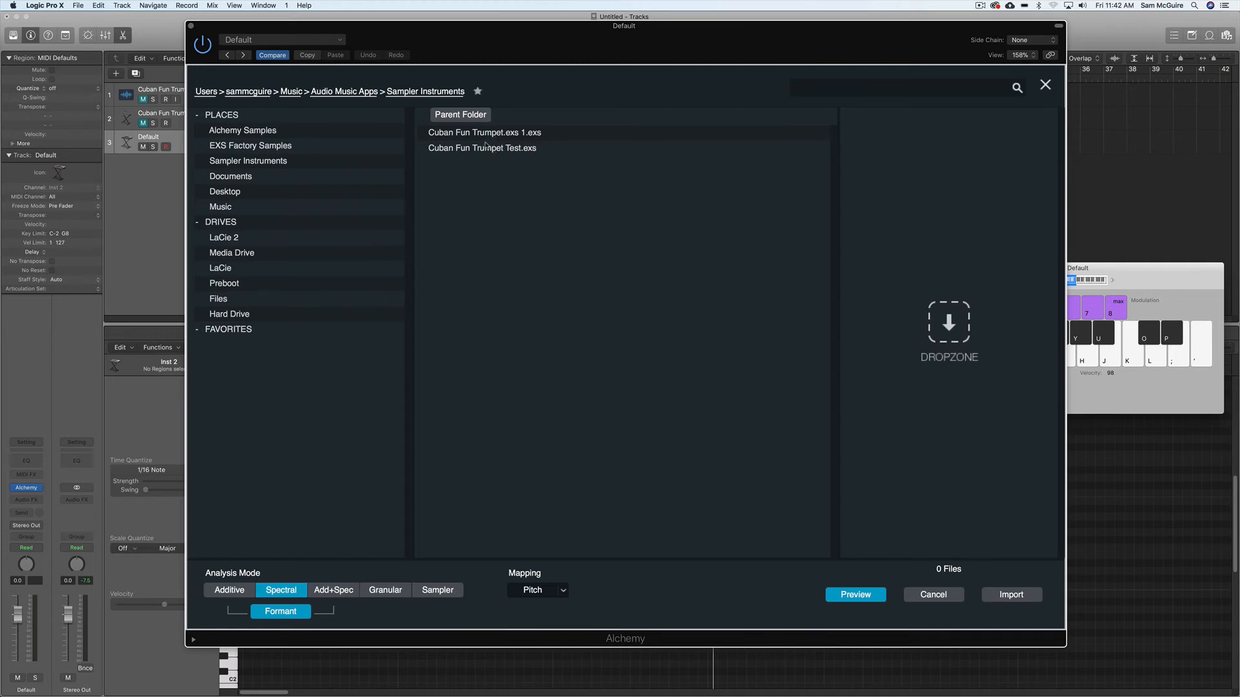
click(475, 149)
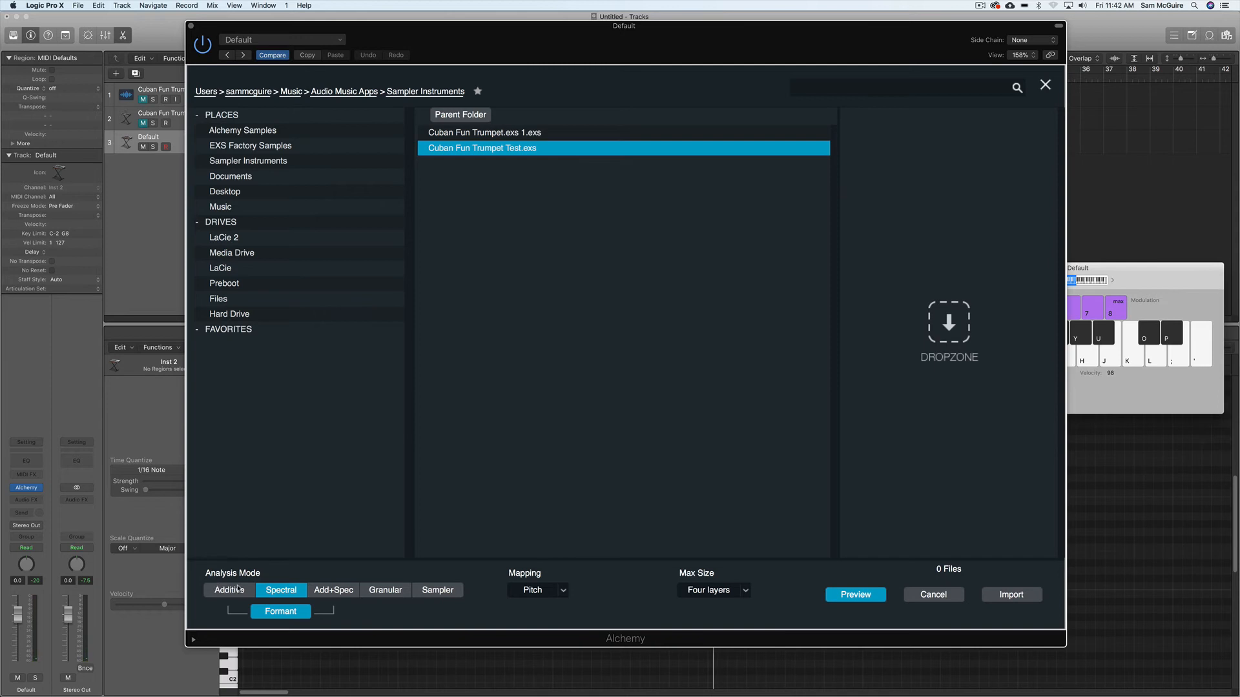
Import the chosen EXS instrument into source A with Sampler analysis mode and an Unlimited max size
click(430, 592)
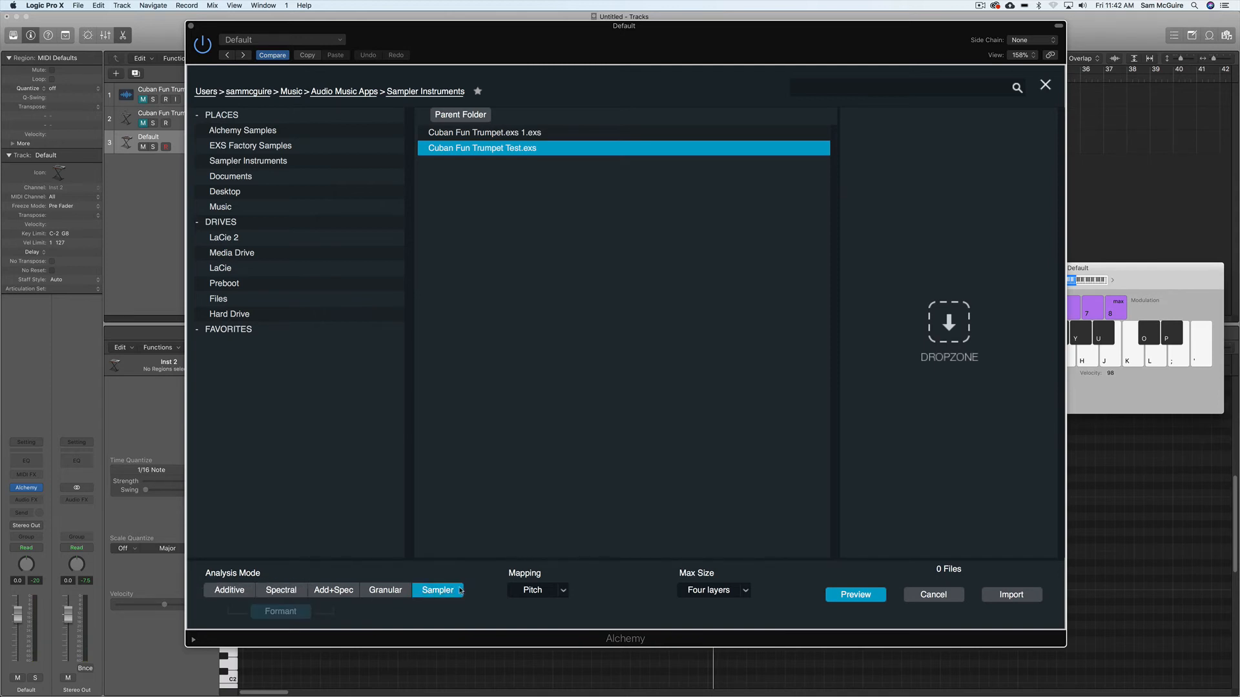
click(727, 591)
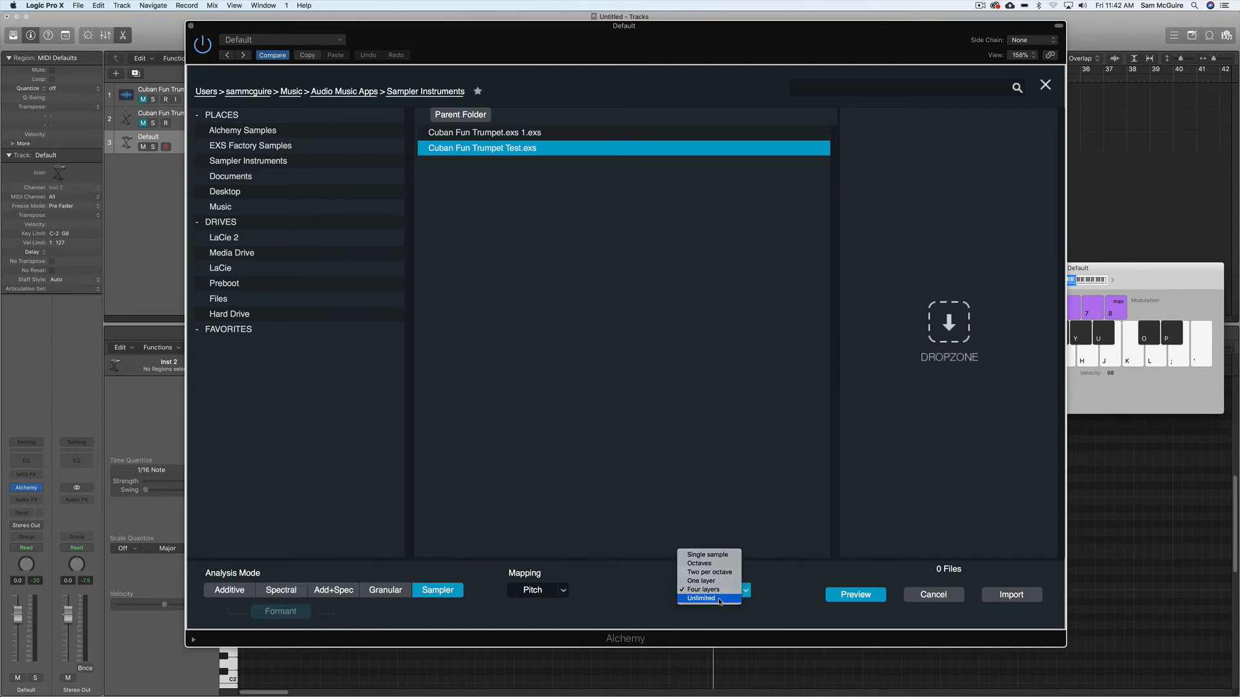
click(720, 600)
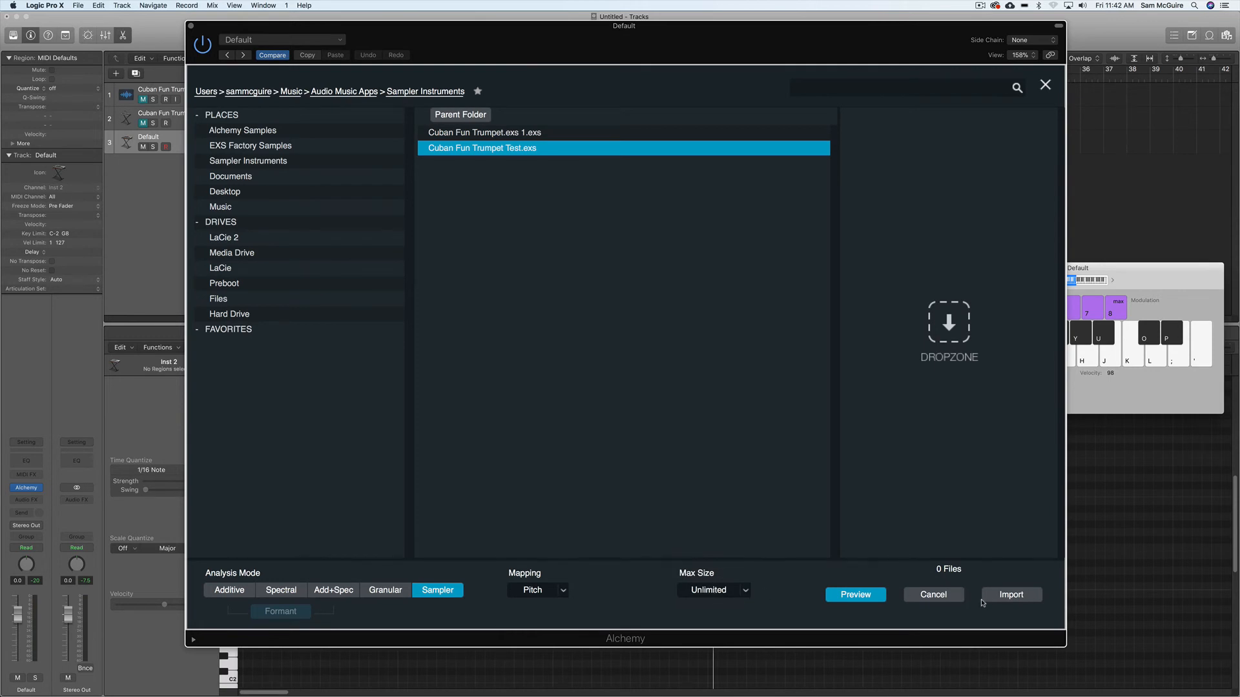
click(1011, 601)
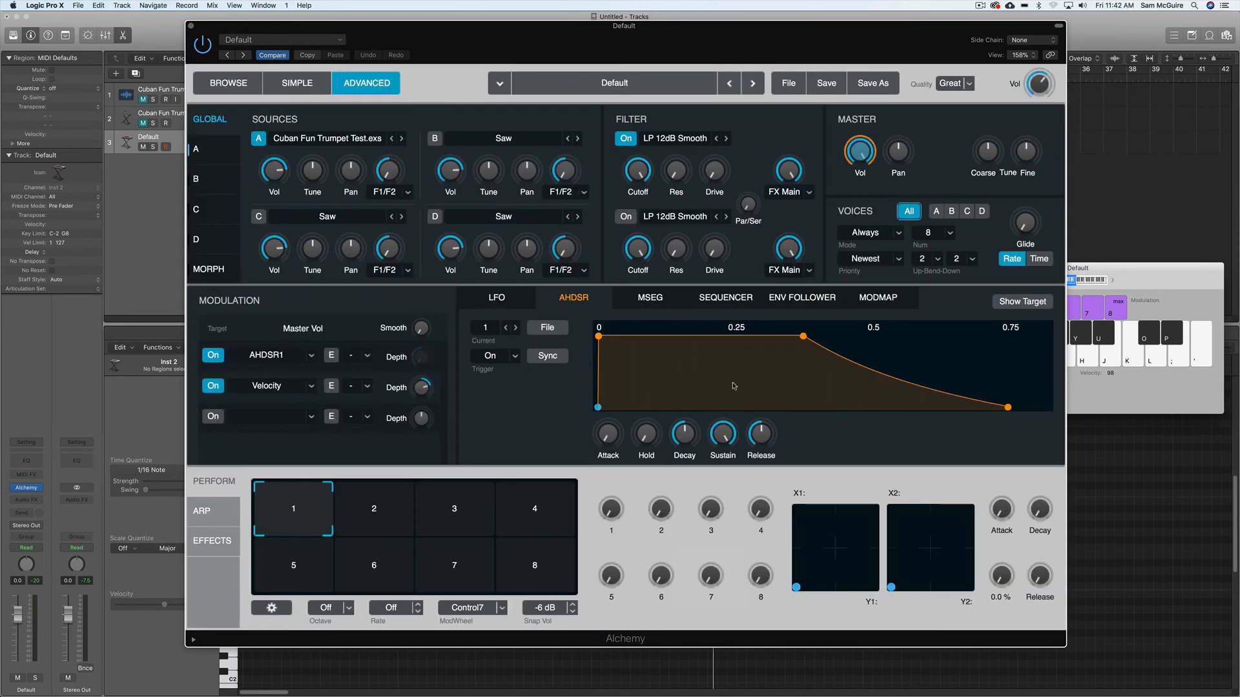
Examine source A's trumpet zone mapping in the source editor while playing notes, and return to the source A controls
click(219, 153)
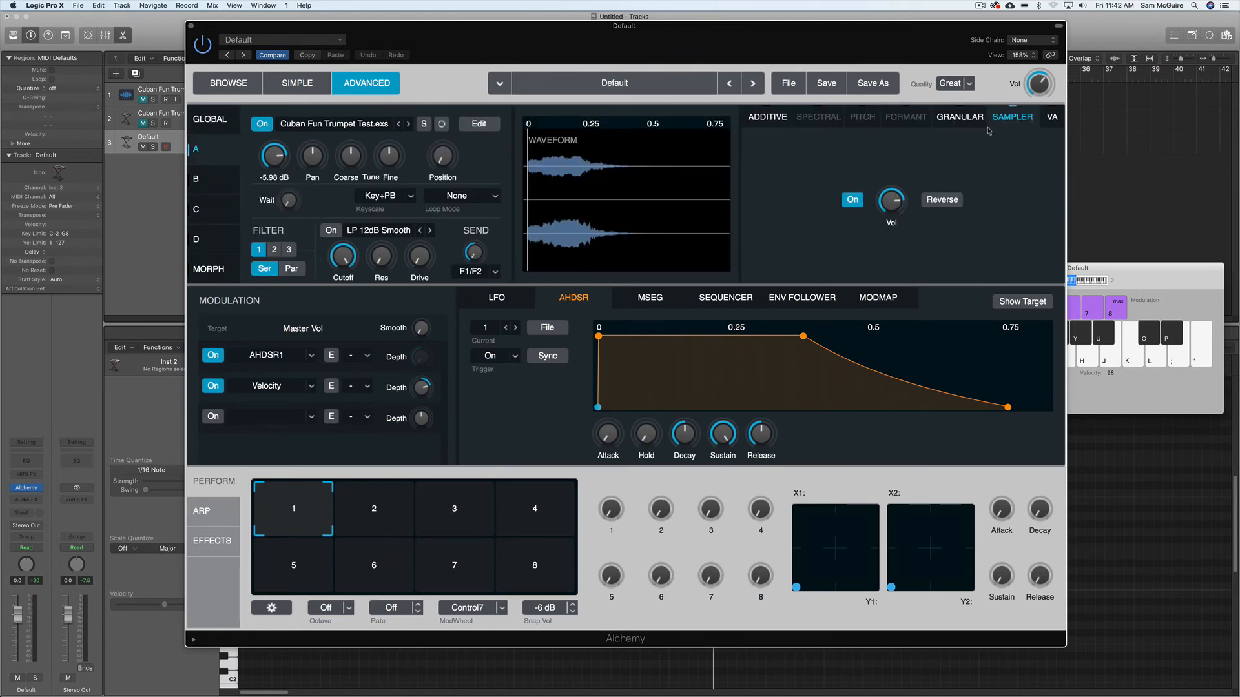
click(481, 124)
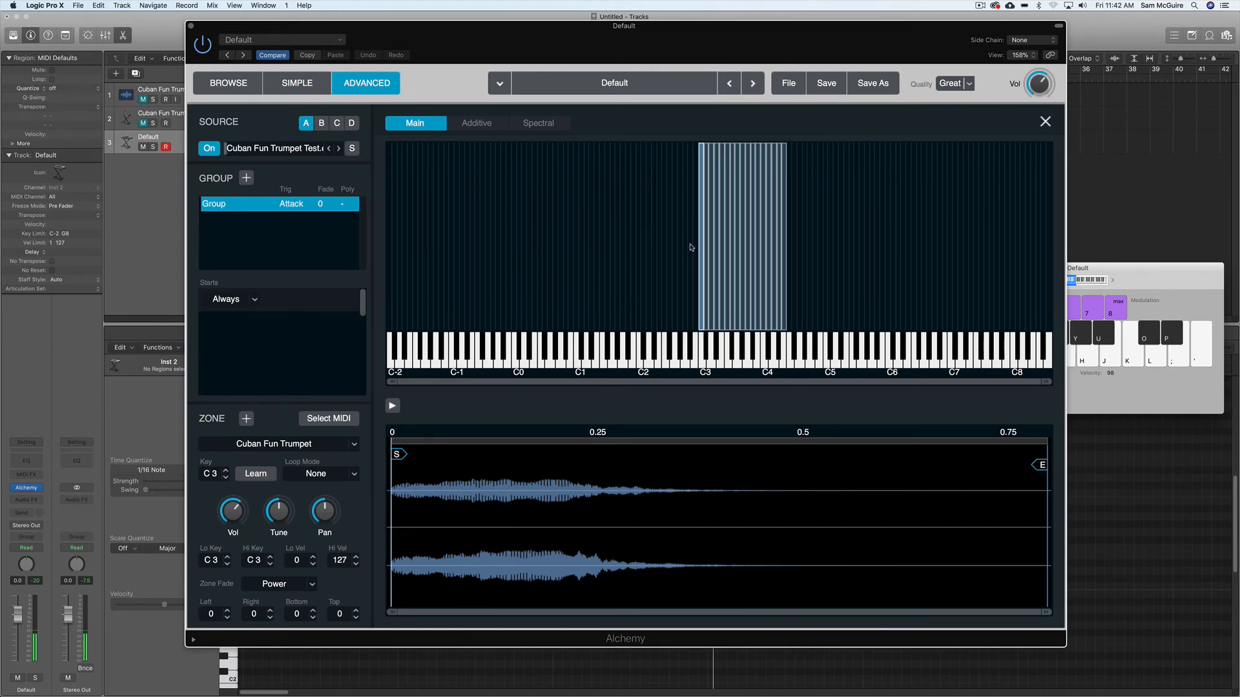
key(a)
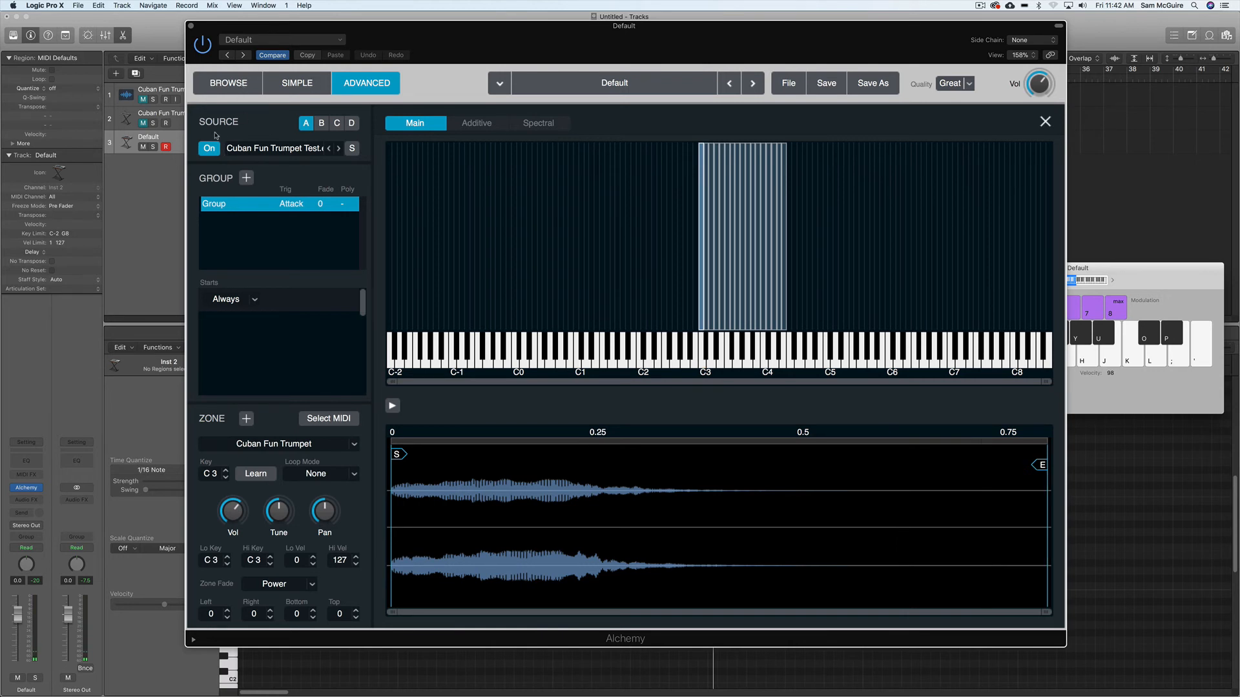
click(1045, 123)
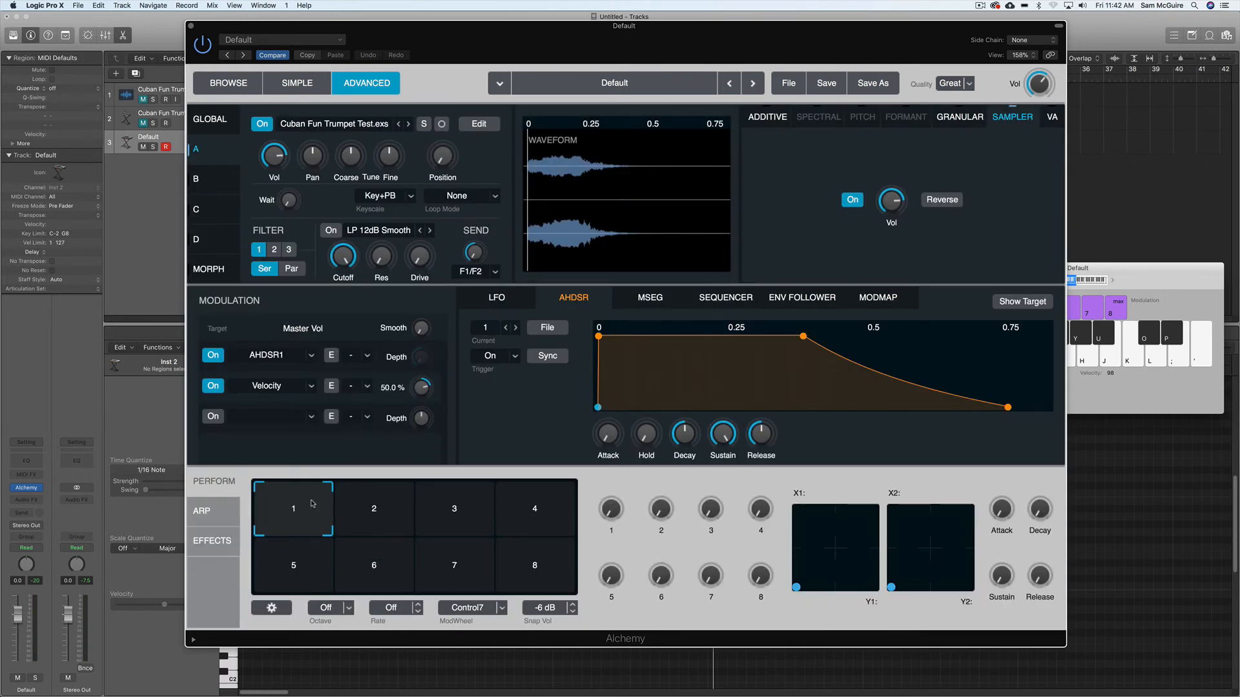
Show the arpeggiator settings and enable source A's LP 12dB Smooth filter, trying its cutoff and resonance while playing notes
click(201, 512)
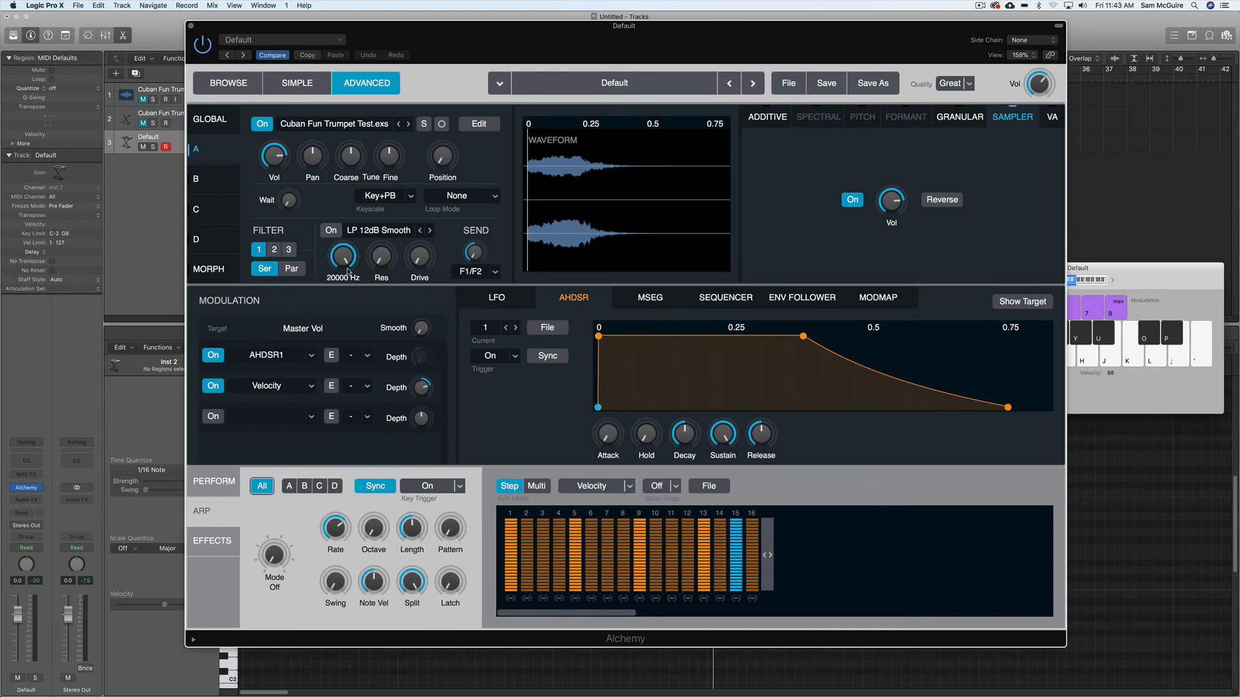
click(331, 232)
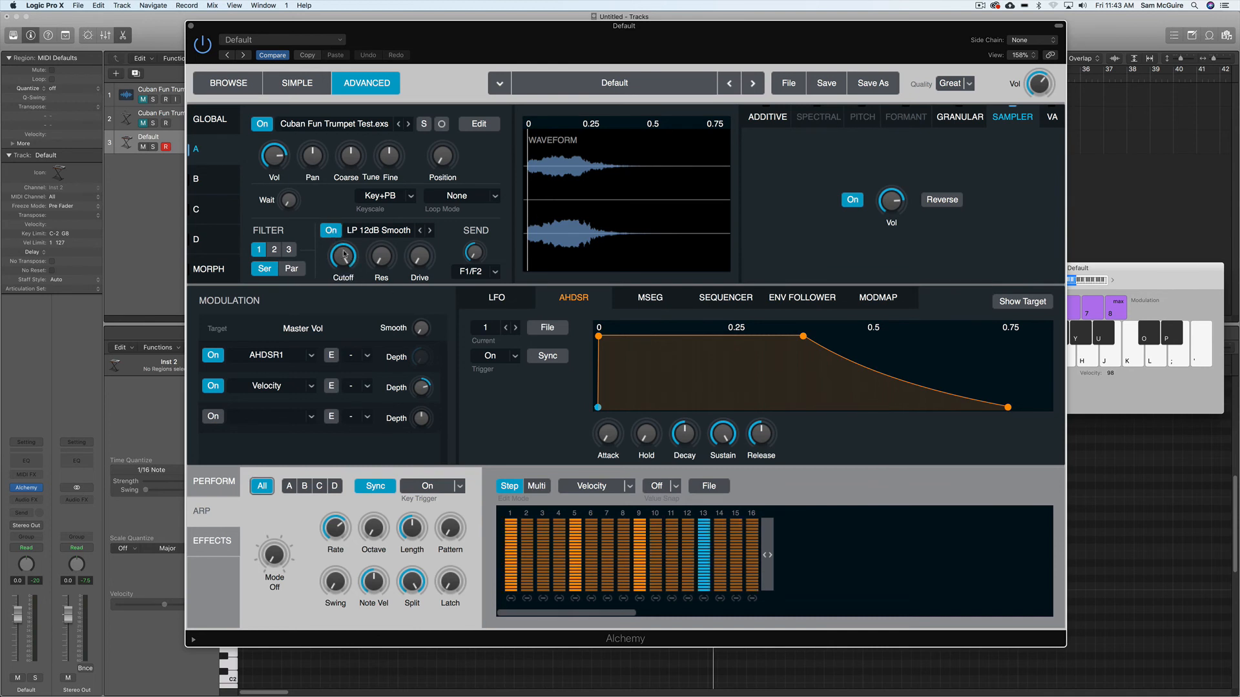
key(g)
click(344, 254)
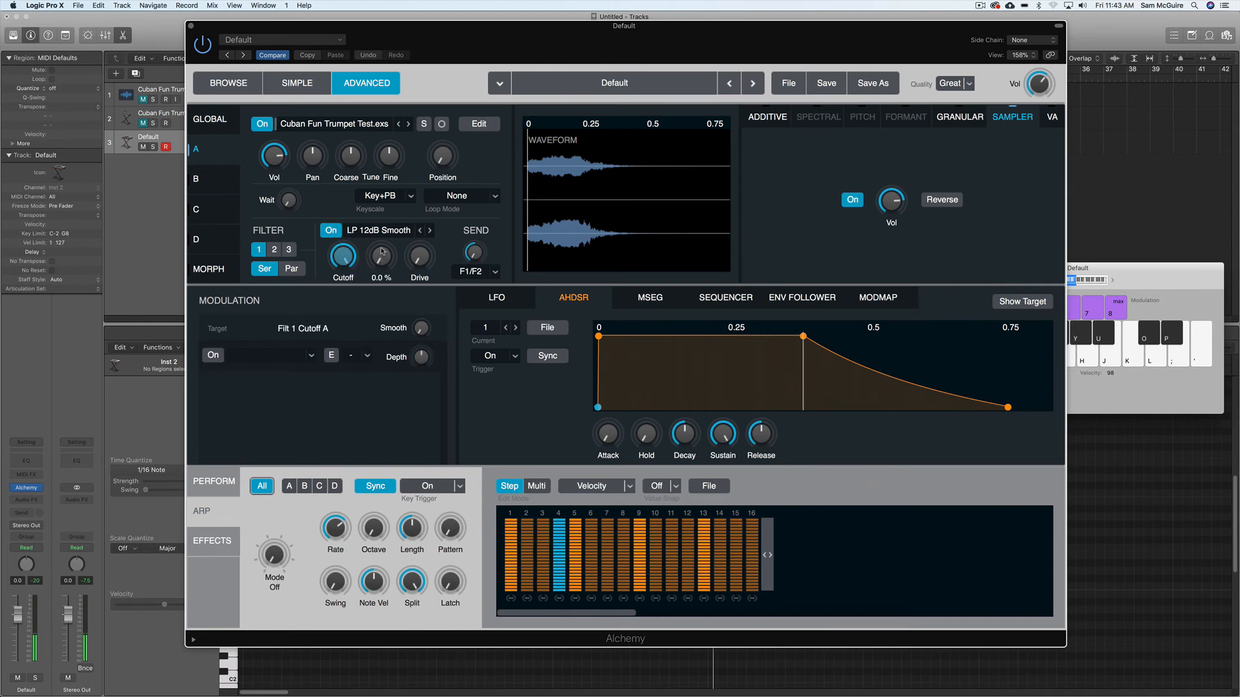
drag(382, 252, 402, 371)
key(g)
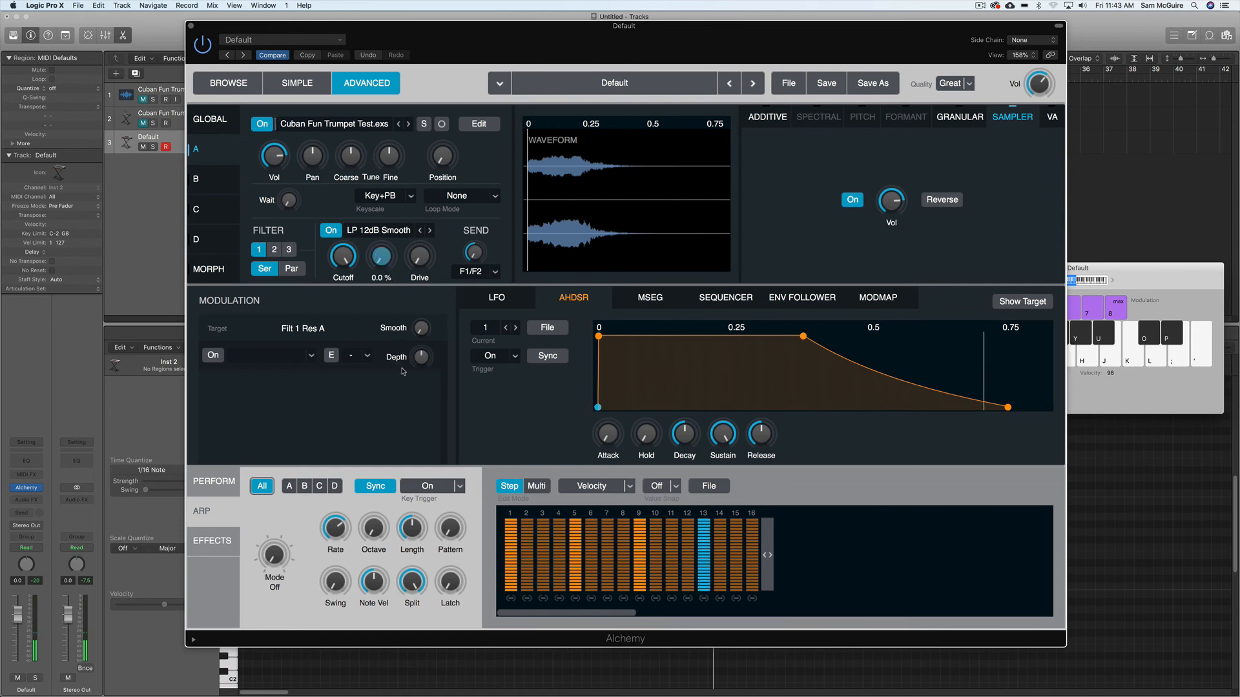